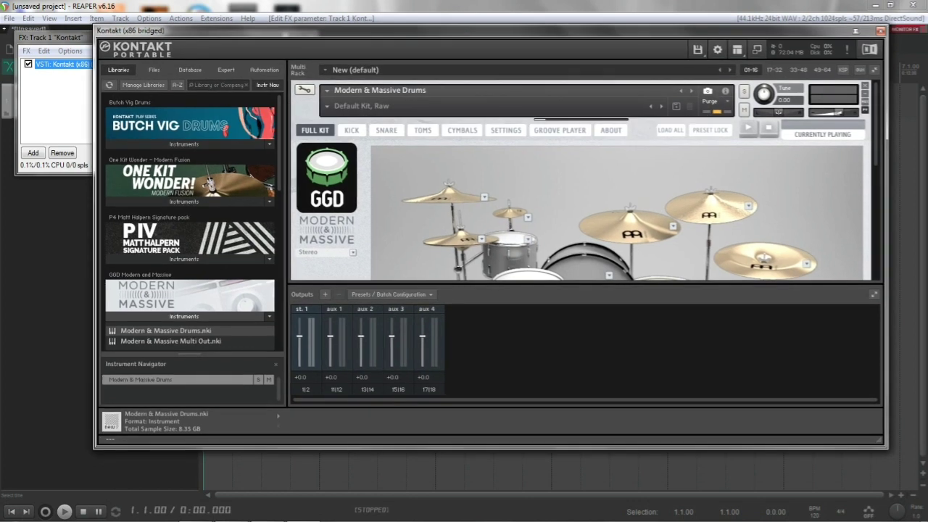
Hide the Outputs section and show it again
{"action": "left_click", "coordinate": [738, 52]}
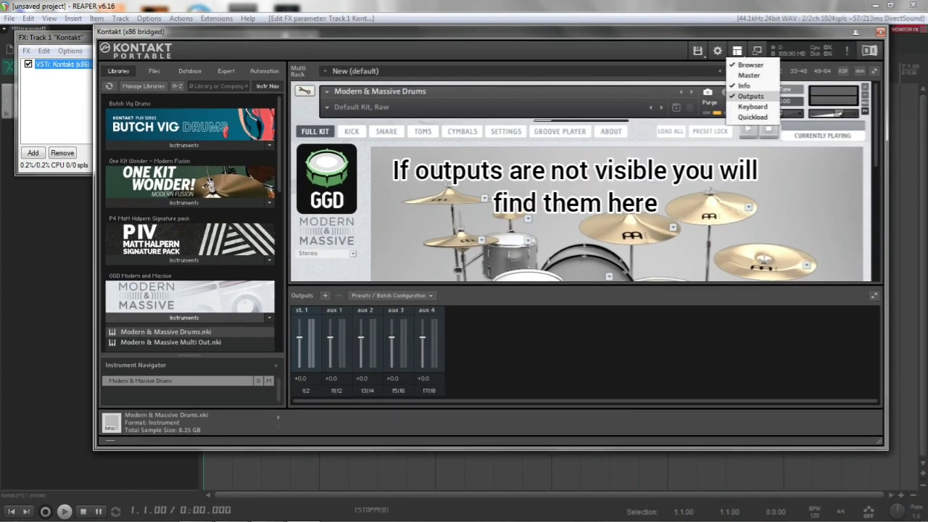
{"action": "left_click", "coordinate": [750, 96]}
{"action": "left_click", "coordinate": [737, 51]}
{"action": "left_click", "coordinate": [750, 96]}
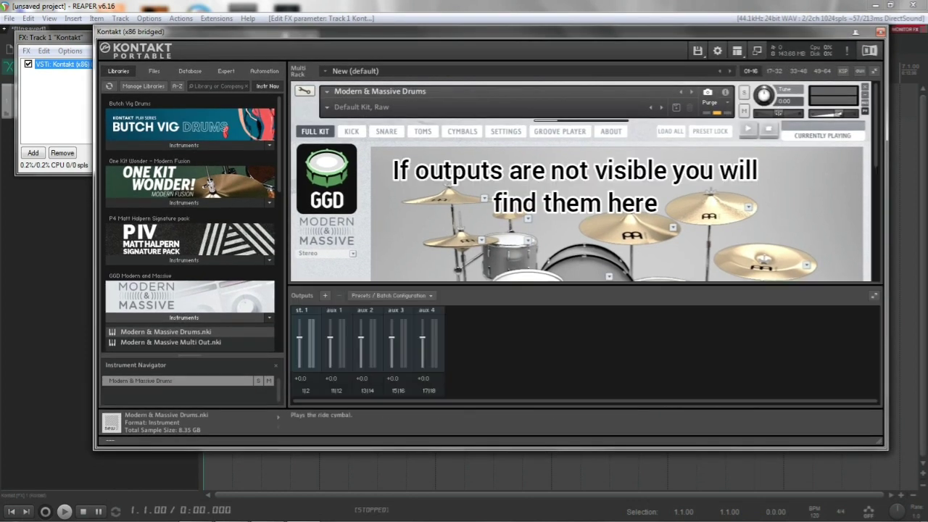
Add 9 outputs with 2 channels each, leaving the host output not connected and ascending output assignment enabled
{"action": "left_click", "coordinate": [325, 295]}
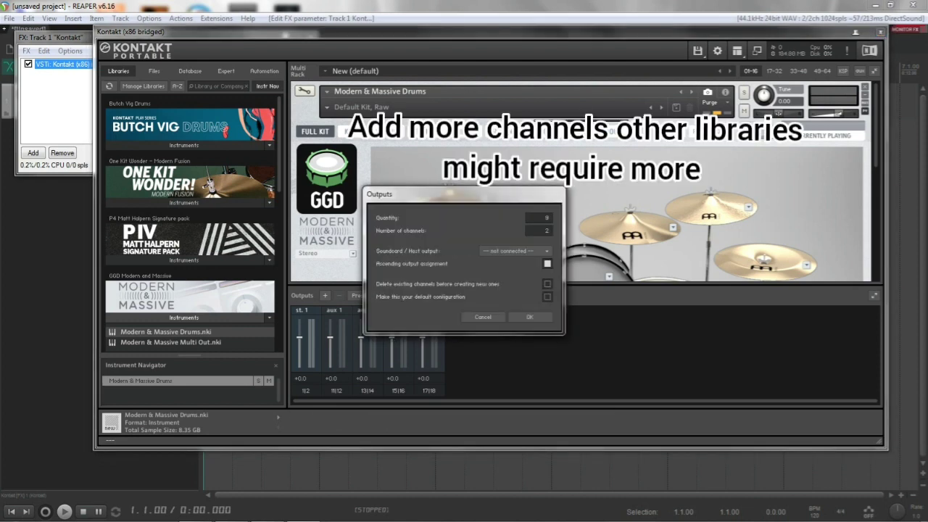
{"action": "left_click", "coordinate": [529, 317]}
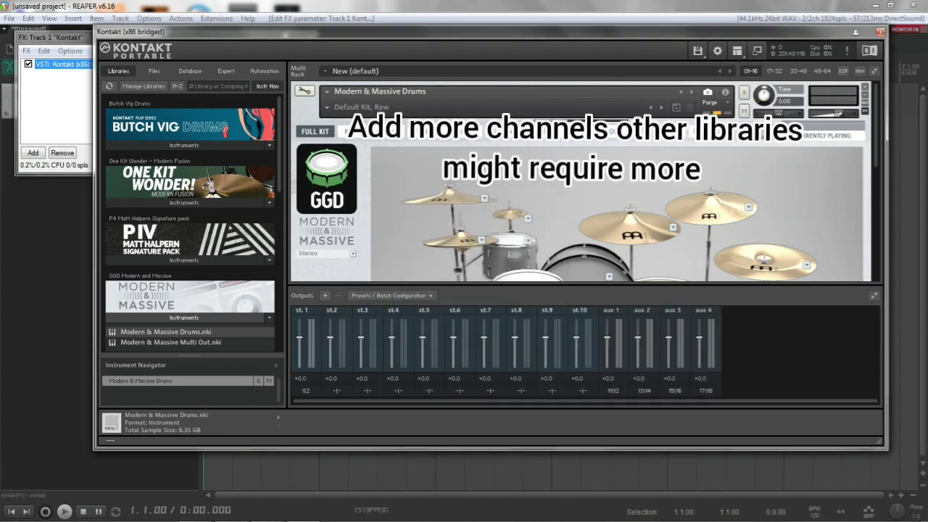
Rename the first four output channels as KICK, SNARE TOP, SNARE BOTTOM and HH
{"action": "left_click", "coordinate": [306, 309]}
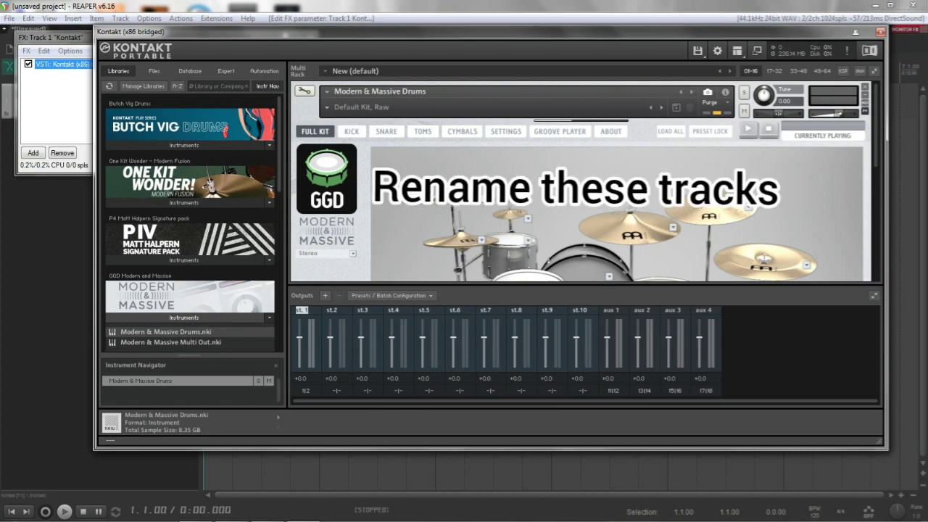
{"action": "type", "text": "KICK"}
{"action": "double_click", "coordinate": [333, 310]}
{"action": "type", "text": "SN"}
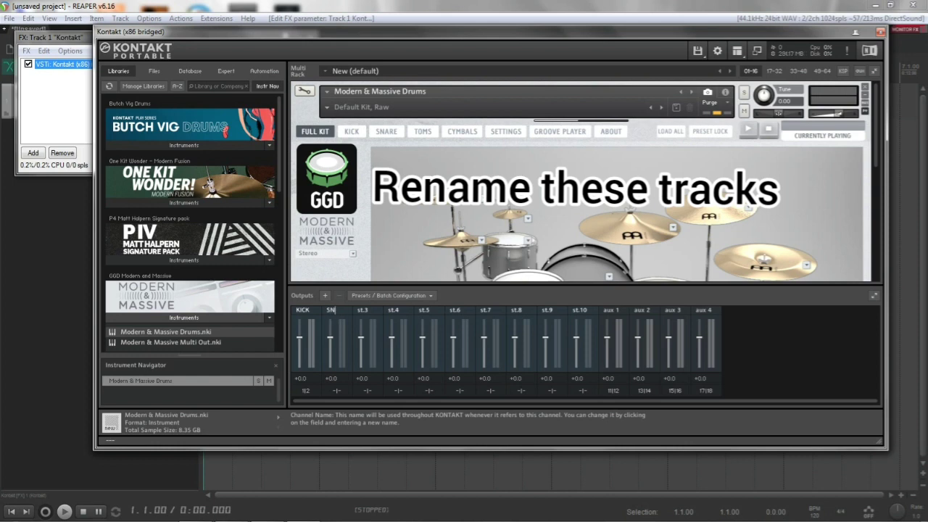
{"action": "type", "text": "ARE TOP"}
{"action": "double_click", "coordinate": [362, 311]}
{"action": "type", "text": "SNARE BOTTOM"}
{"action": "left_click", "coordinate": [393, 310]}
{"action": "type", "text": "HH"}
Rename output channels st.5, st.6 and st.7 as TOM 1, TOM 2 and TOM 3
{"action": "left_click", "coordinate": [424, 310]}
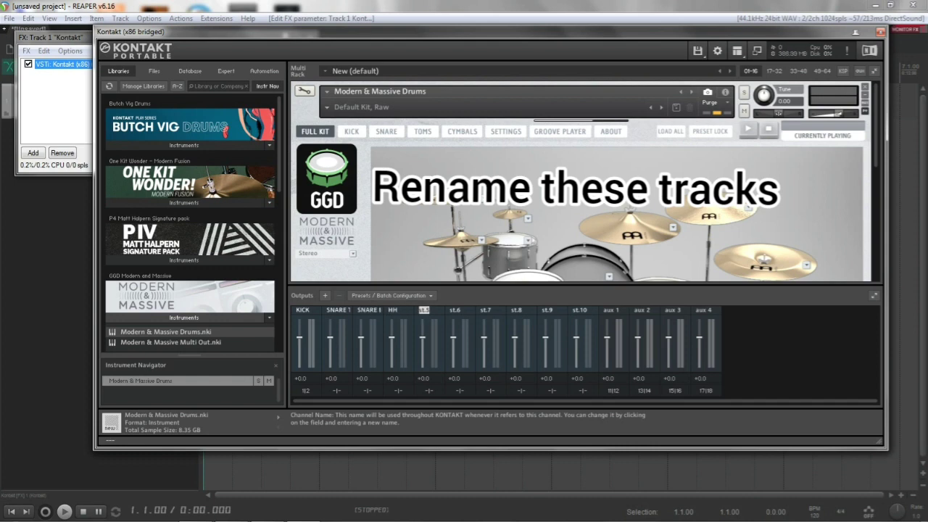
{"action": "type", "text": "TOM 1"}
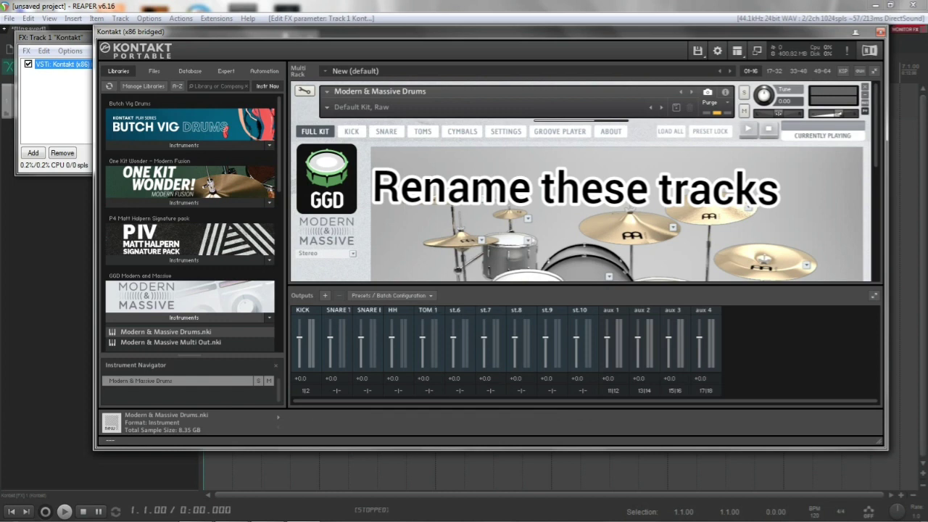
{"action": "key", "text": "Tab"}
{"action": "type", "text": "TOM"}
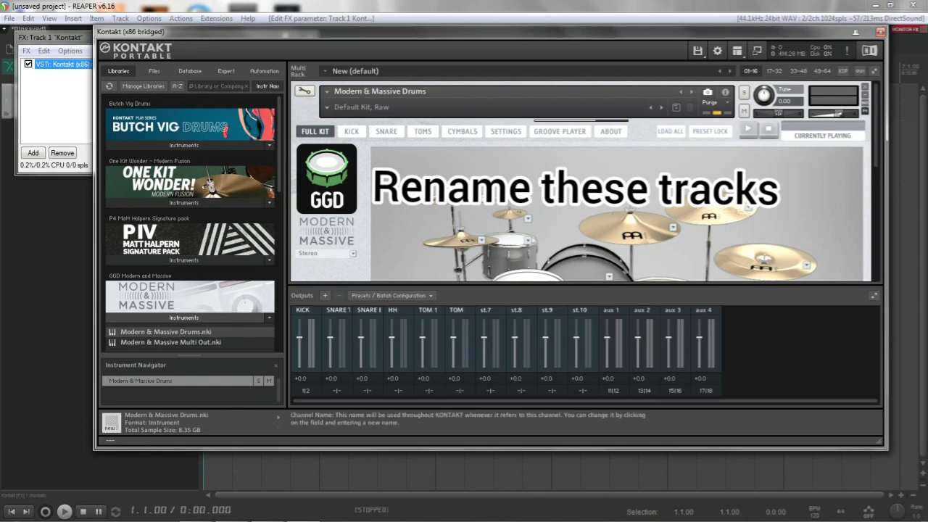
{"action": "key", "text": "Tab"}
{"action": "type", "text": "TOM"}
Rename output channels st.8, st.9 and st.10 as OH, ROOM CLOSE and ROOM FAR
{"action": "double_click", "coordinate": [516, 310]}
{"action": "type", "text": "O"}
{"action": "type", "text": "R"}
{"action": "type", "text": "OOM CLOSE"}
{"action": "key", "text": "Tab"}
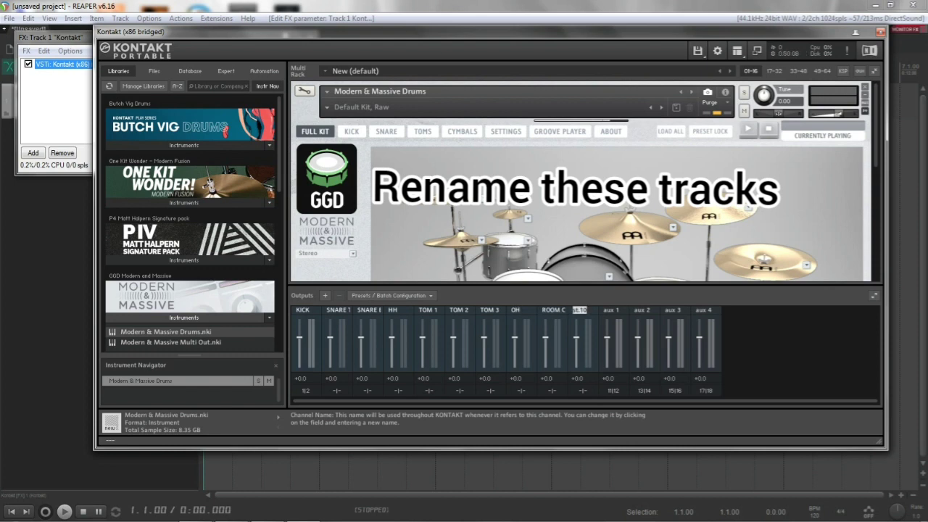
{"action": "type", "text": "ROOM FAR"}
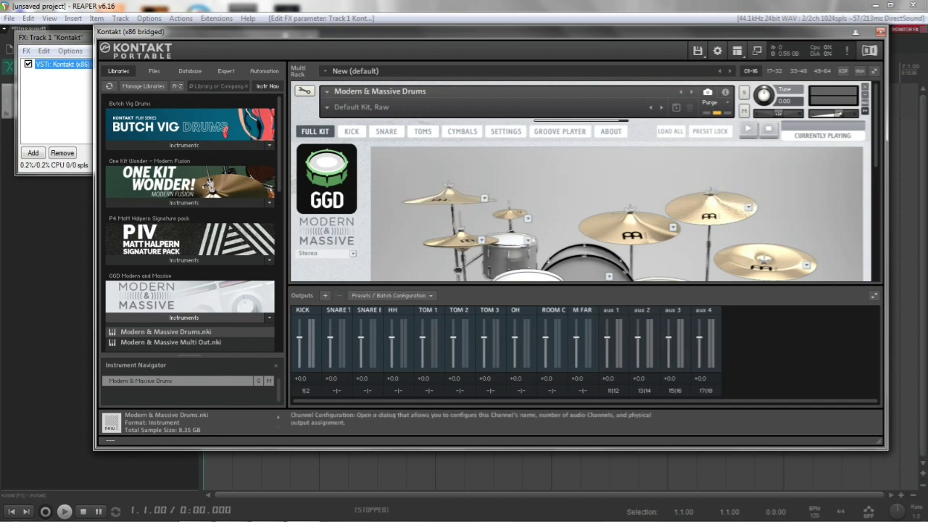
Assign the SNARE TOP channel's two physical outputs to Kt. aux 1 [1] and Kt. aux 1 [2]
{"action": "left_click", "coordinate": [336, 391]}
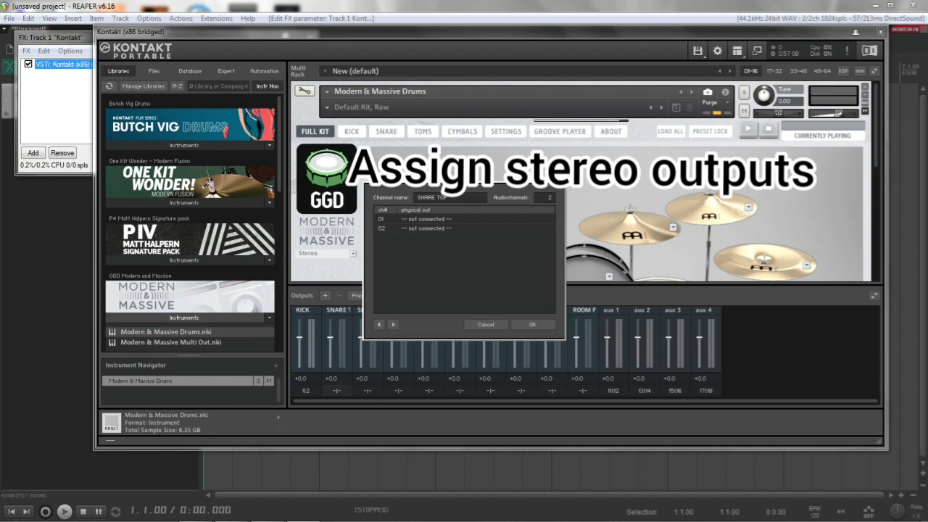
{"action": "left_click", "coordinate": [423, 219]}
{"action": "left_click", "coordinate": [426, 219]}
{"action": "left_click", "coordinate": [420, 229]}
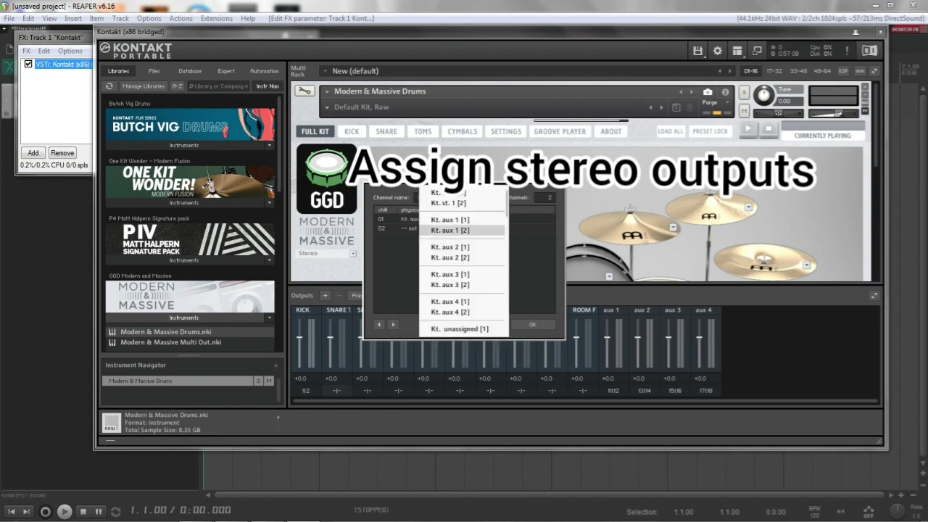
{"action": "left_click", "coordinate": [449, 230]}
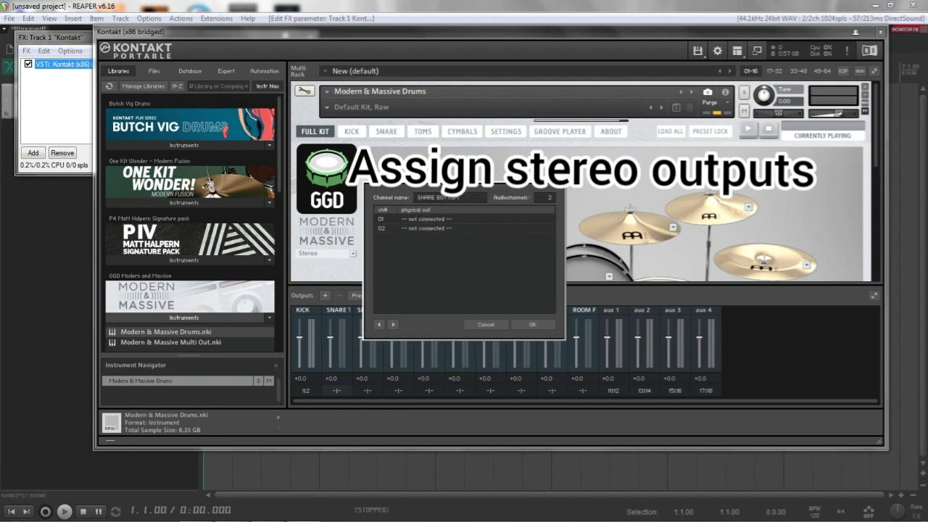
Assign the SNARE BOTTOM channel's physical outputs to Kt. aux 2 [1] and Kt. aux 2 [2]
{"action": "left_click", "coordinate": [409, 219]}
{"action": "left_click", "coordinate": [449, 247]}
{"action": "left_click", "coordinate": [409, 229]}
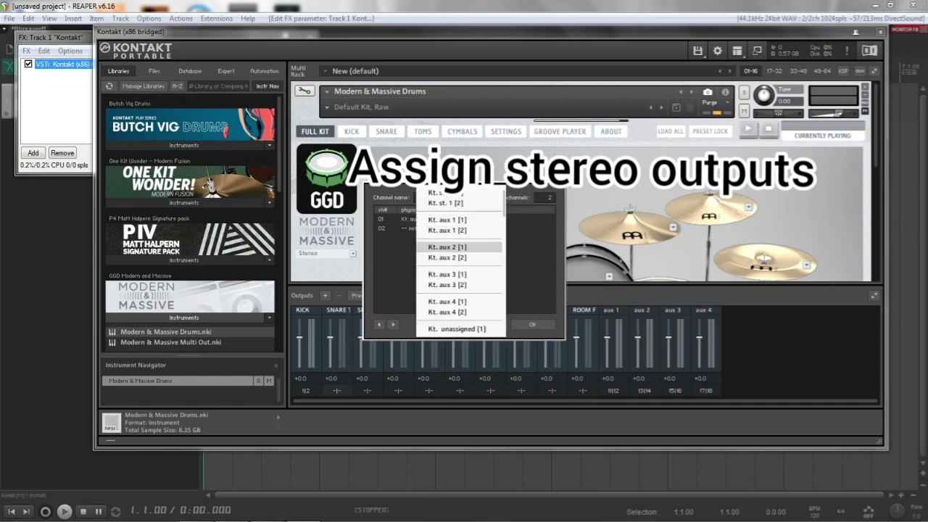
{"action": "left_click", "coordinate": [449, 257]}
Assign the HH channel's physical outputs to Kt. aux 3 [1] and Kt. aux 3 [2]
{"action": "left_click", "coordinate": [393, 324]}
{"action": "left_click", "coordinate": [410, 219]}
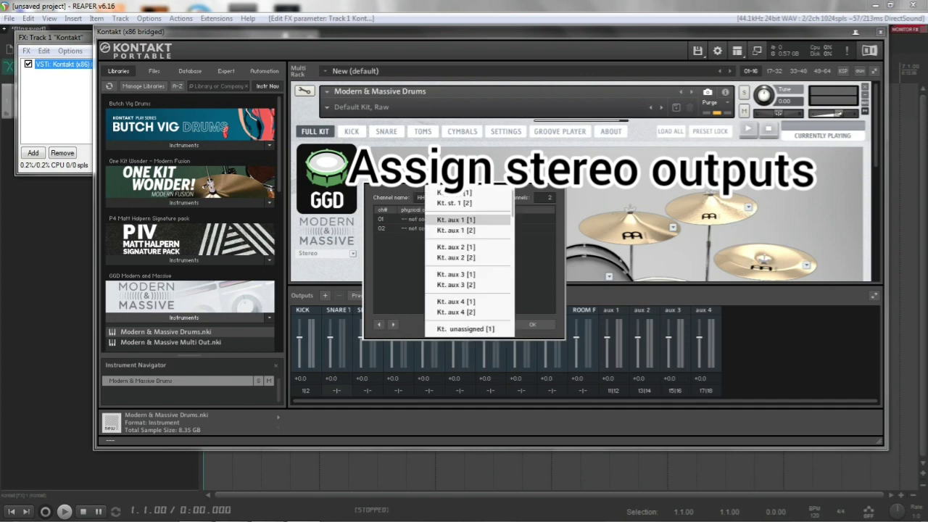
{"action": "left_click", "coordinate": [455, 273]}
{"action": "left_click", "coordinate": [410, 228]}
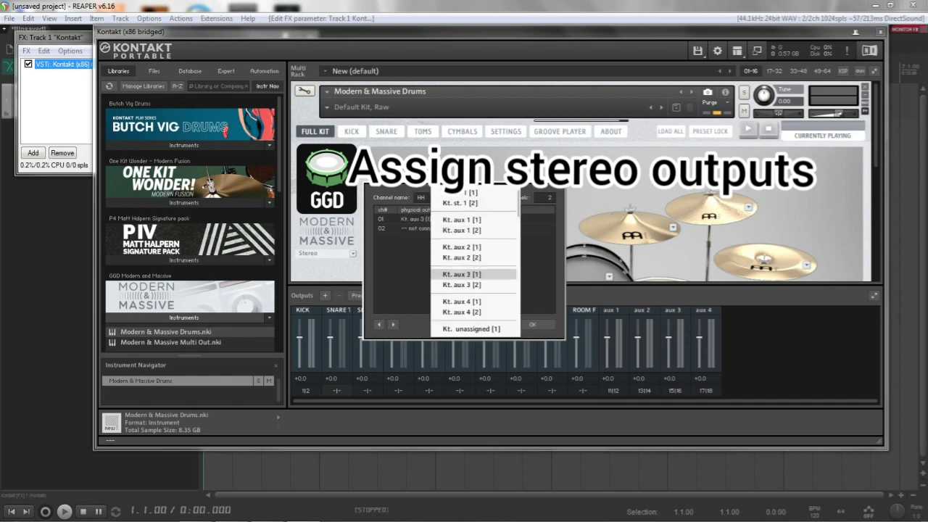
{"action": "left_click", "coordinate": [455, 283]}
Assign the TOM 1 channel's physical outputs to Kt. aux 4 [1] and Kt. aux 4 [2]
{"action": "left_click", "coordinate": [392, 323]}
{"action": "left_click", "coordinate": [410, 219]}
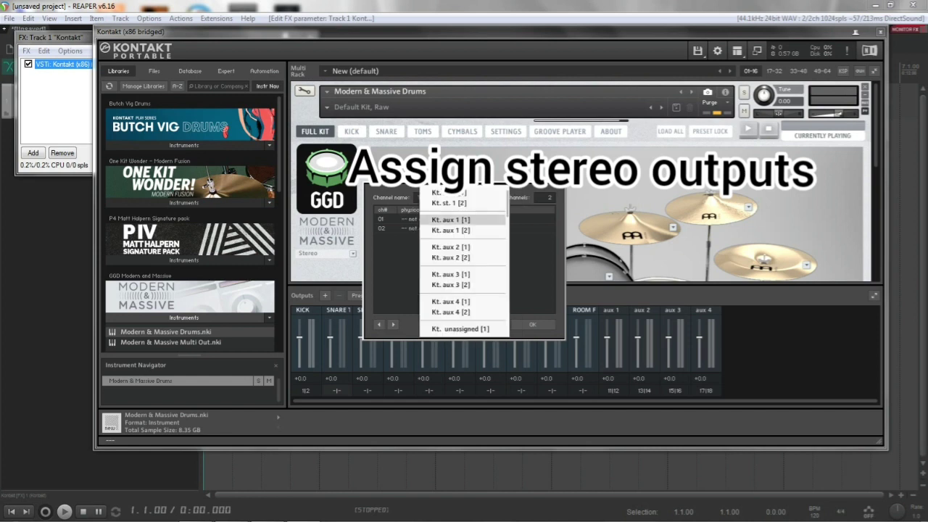
{"action": "left_click", "coordinate": [455, 292]}
{"action": "left_click", "coordinate": [409, 228]}
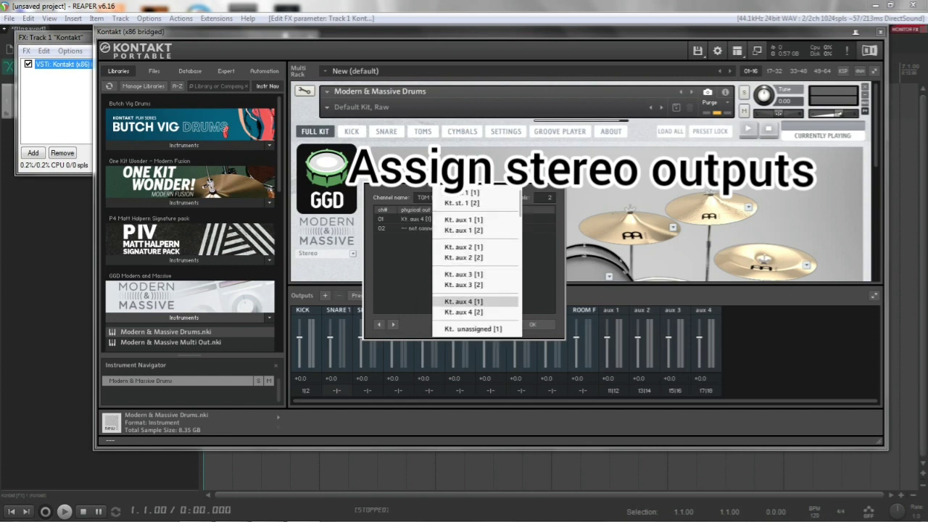
{"action": "left_click", "coordinate": [455, 302]}
Assign the TOM 2 channel's physical outputs to Kt. unassigned [1] and Kt. unassigned [2]
{"action": "left_click", "coordinate": [393, 324]}
{"action": "left_click", "coordinate": [409, 219]}
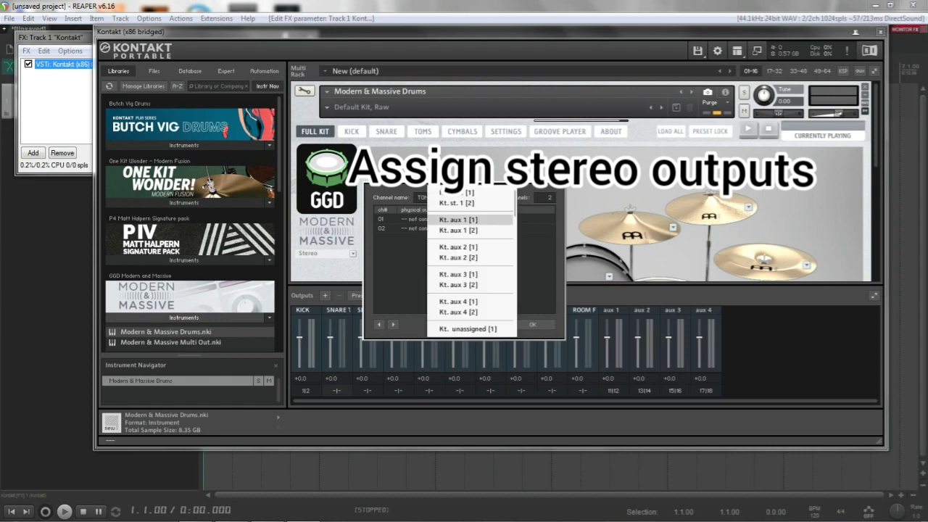
{"action": "left_click", "coordinate": [455, 329]}
{"action": "left_click", "coordinate": [410, 229]}
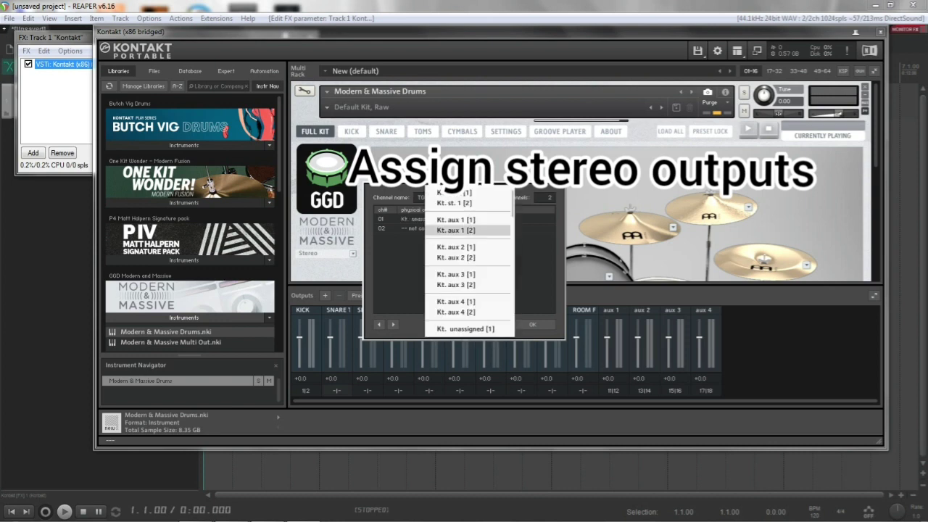
{"action": "left_click", "coordinate": [455, 329]}
Assign the TOM 3 channel's physical outputs to Kt. unassigned [3] and Kt. unassigned [4]
{"action": "left_click", "coordinate": [393, 324]}
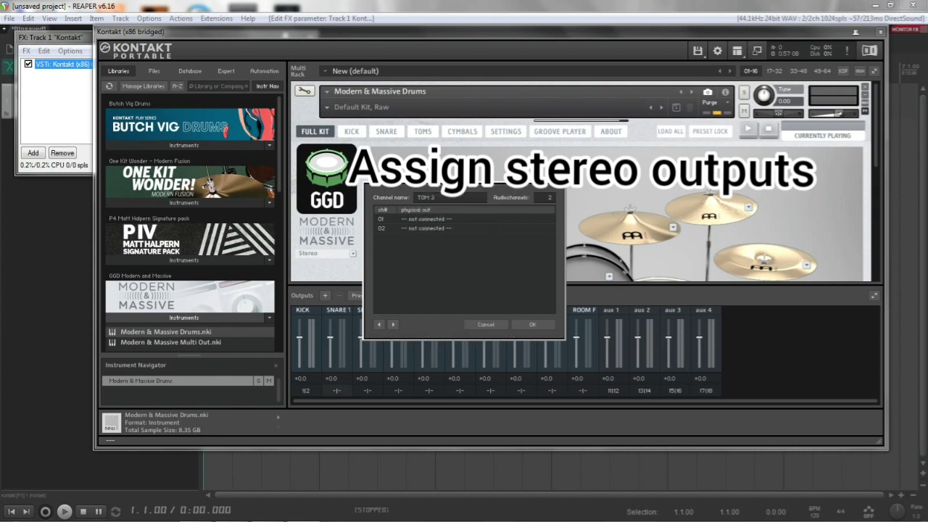
{"action": "left_click", "coordinate": [426, 218]}
{"action": "scroll", "coordinate": [455, 228], "scroll_direction": "down", "scroll_amount": 2}
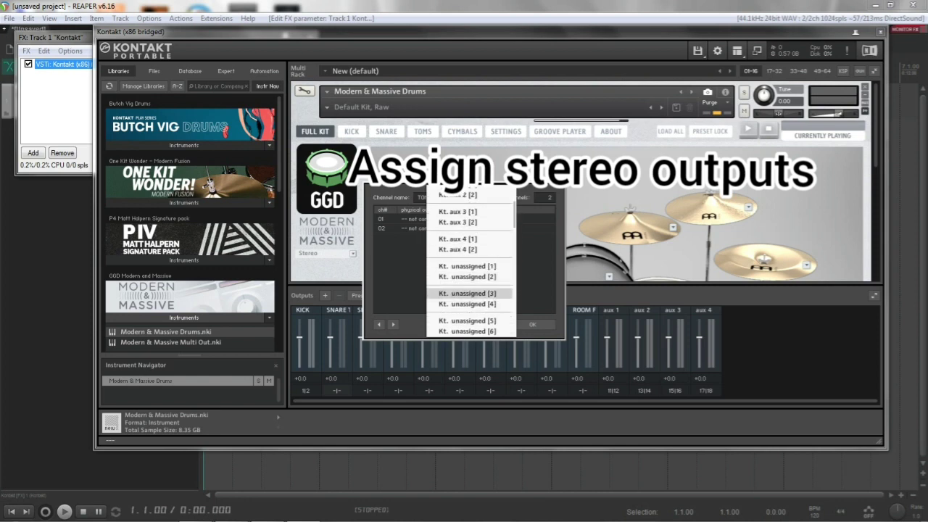
{"action": "left_click", "coordinate": [467, 293]}
{"action": "left_click", "coordinate": [413, 228]}
{"action": "scroll", "coordinate": [493, 275], "scroll_direction": "down", "scroll_amount": 3}
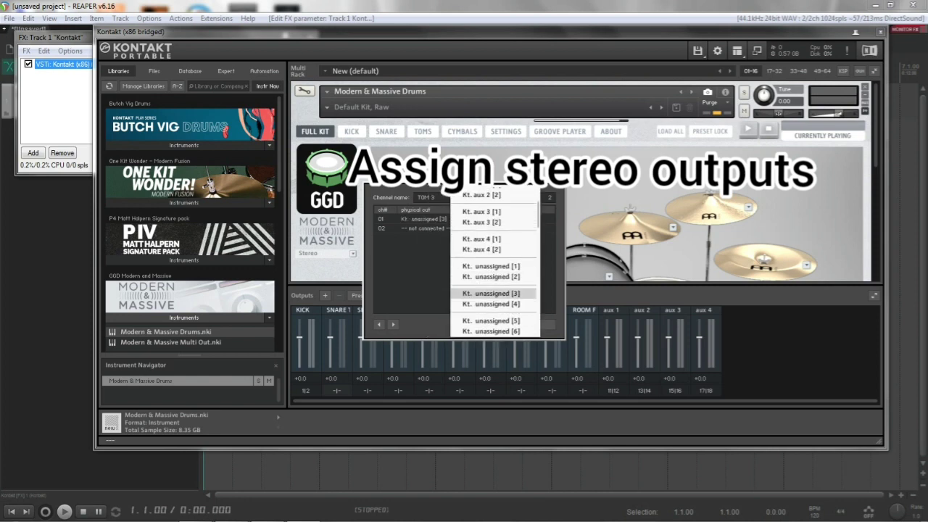
{"action": "left_click", "coordinate": [490, 304]}
Assign the OH channel's physical outputs to Kt. unassigned [5] and Kt. unassigned [6]
{"action": "left_click", "coordinate": [393, 324]}
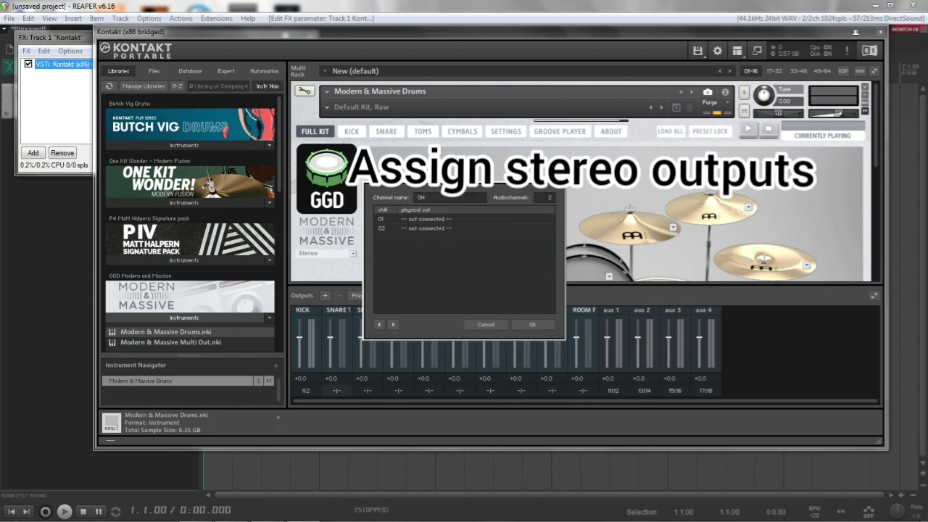
{"action": "left_click", "coordinate": [409, 218]}
{"action": "scroll", "coordinate": [467, 265], "scroll_direction": "down", "scroll_amount": 5}
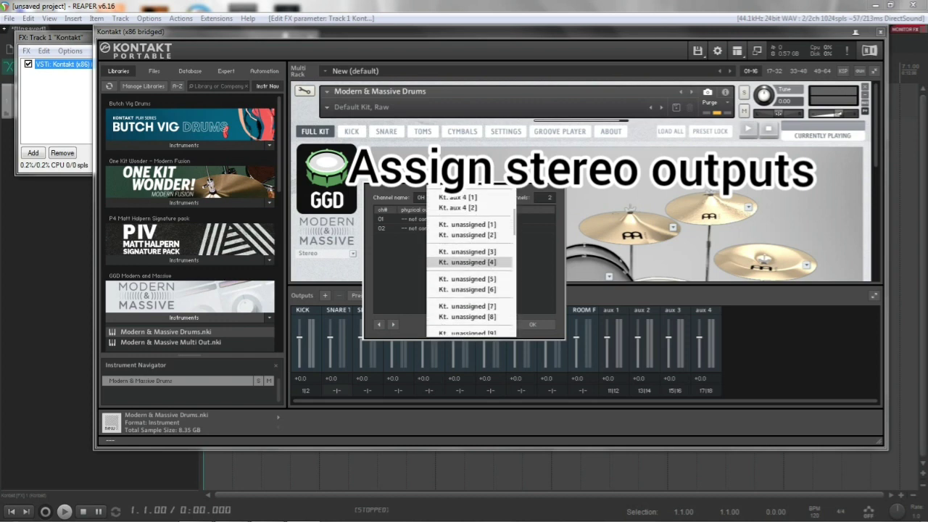
{"action": "left_click", "coordinate": [467, 278]}
{"action": "left_click", "coordinate": [424, 228]}
{"action": "scroll", "coordinate": [468, 254], "scroll_direction": "down", "scroll_amount": 5}
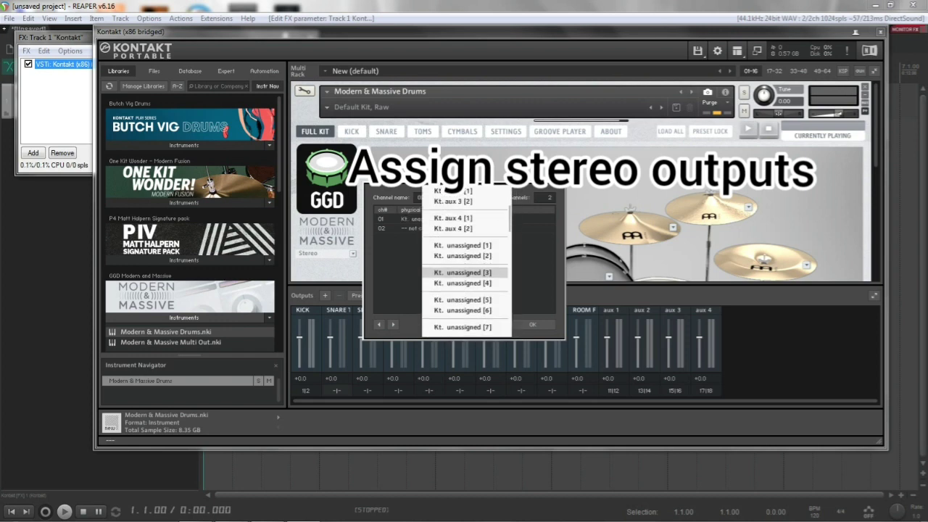
{"action": "left_click", "coordinate": [464, 289]}
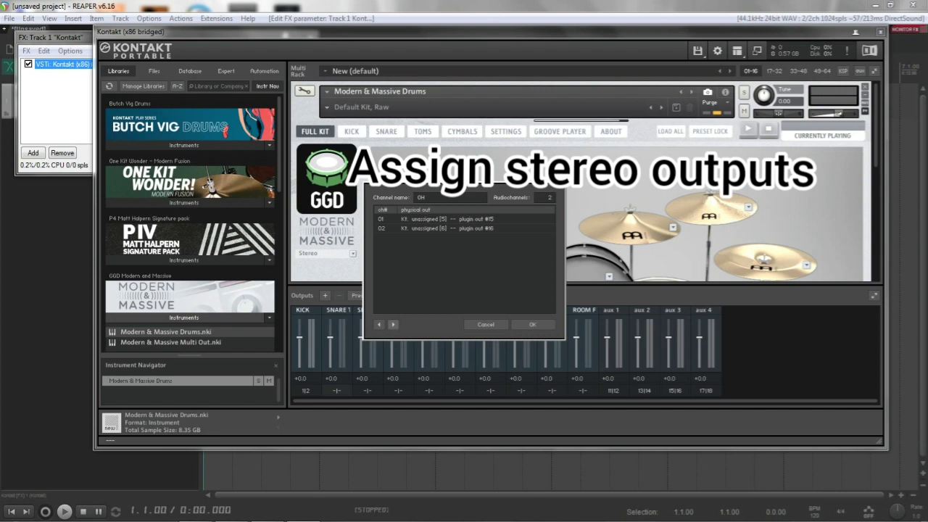
Assign the ROOM CLOSE channel's physical outputs to Kt. unassigned [7] and Kt. unassigned [8]
{"action": "left_click", "coordinate": [393, 324]}
{"action": "left_click", "coordinate": [410, 219]}
{"action": "scroll", "coordinate": [475, 296], "scroll_direction": "down", "scroll_amount": 5}
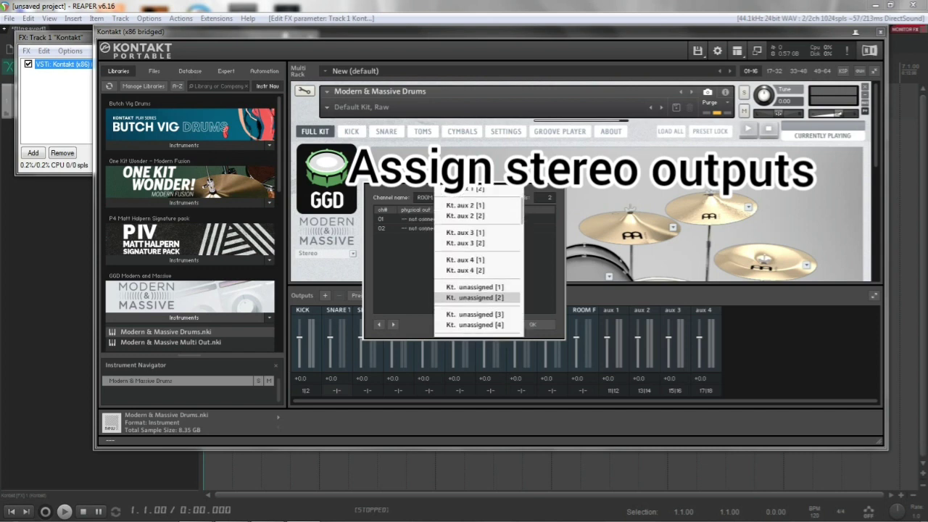
{"action": "left_click", "coordinate": [474, 295]}
{"action": "left_click", "coordinate": [417, 228]}
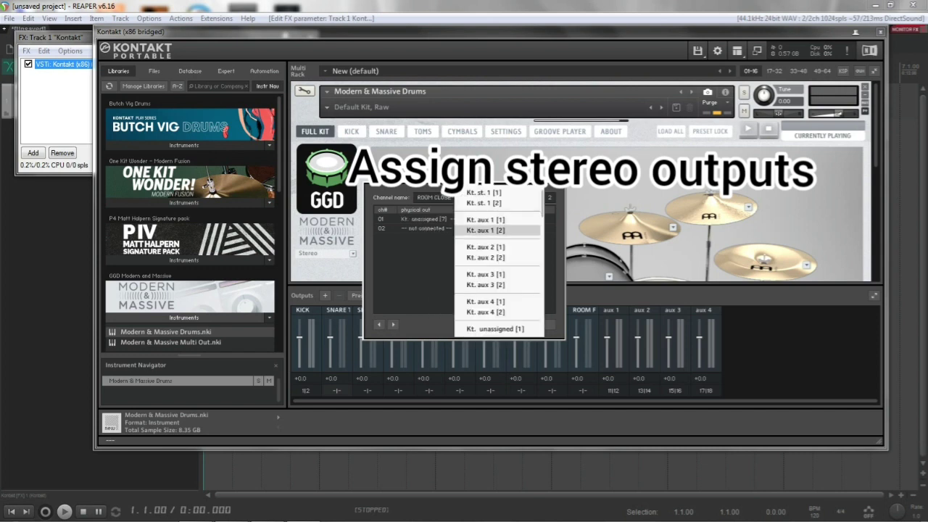
{"action": "scroll", "coordinate": [496, 285], "scroll_direction": "down", "scroll_amount": 5}
{"action": "left_click", "coordinate": [497, 296]}
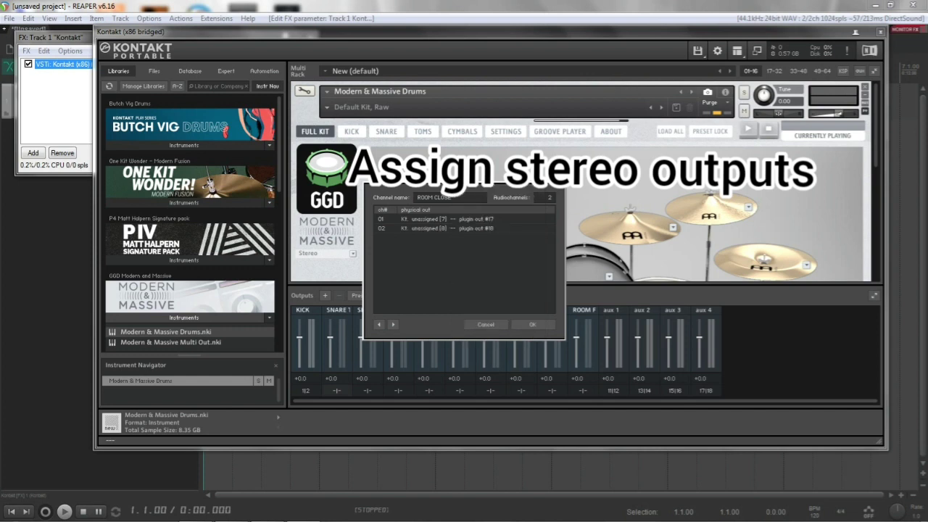
Assign the ROOM FAR channel's physical outputs to Kt. unassigned [9] and Kt. unassigned [10], and apply the channel configuration
{"action": "left_click", "coordinate": [393, 324]}
{"action": "left_click", "coordinate": [421, 219]}
{"action": "scroll", "coordinate": [463, 259], "scroll_direction": "down", "scroll_amount": 5}
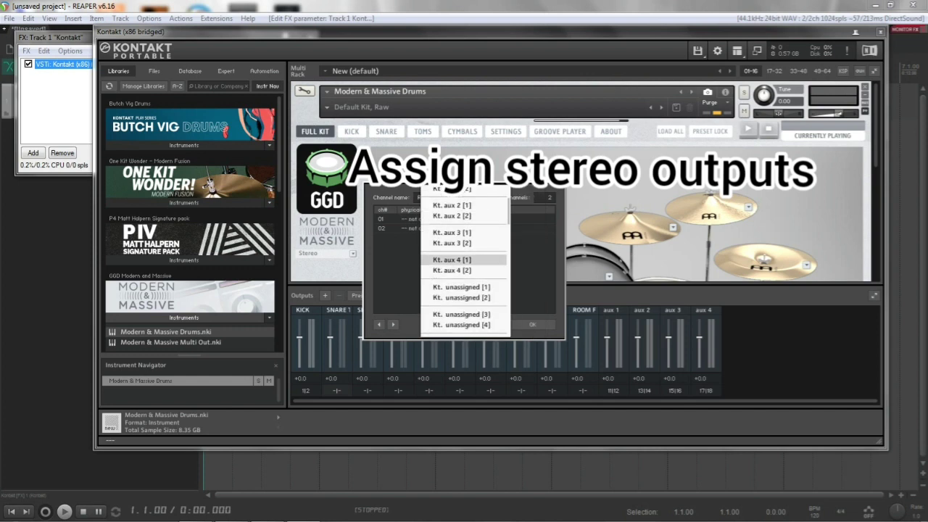
{"action": "left_click", "coordinate": [460, 292]}
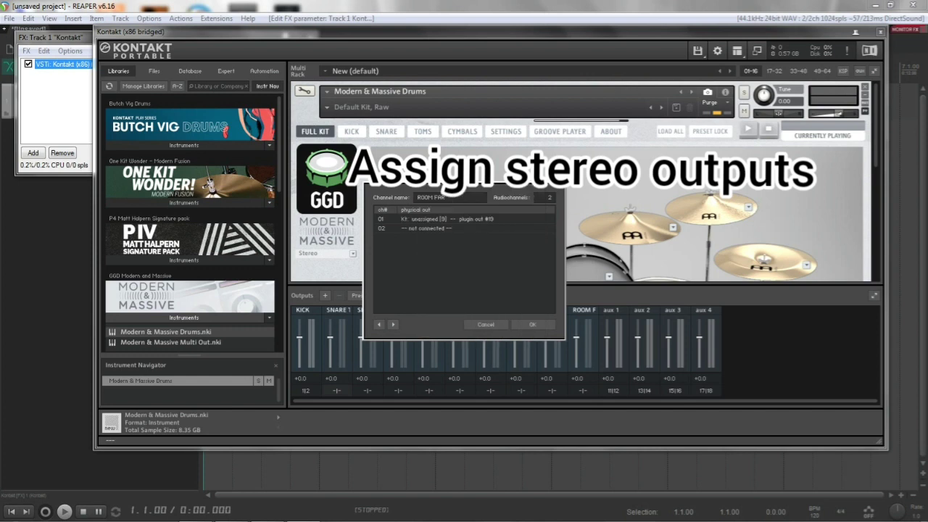
{"action": "left_click", "coordinate": [416, 228]}
{"action": "scroll", "coordinate": [471, 261], "scroll_direction": "down", "scroll_amount": 5}
{"action": "scroll", "coordinate": [471, 289], "scroll_direction": "down", "scroll_amount": 1}
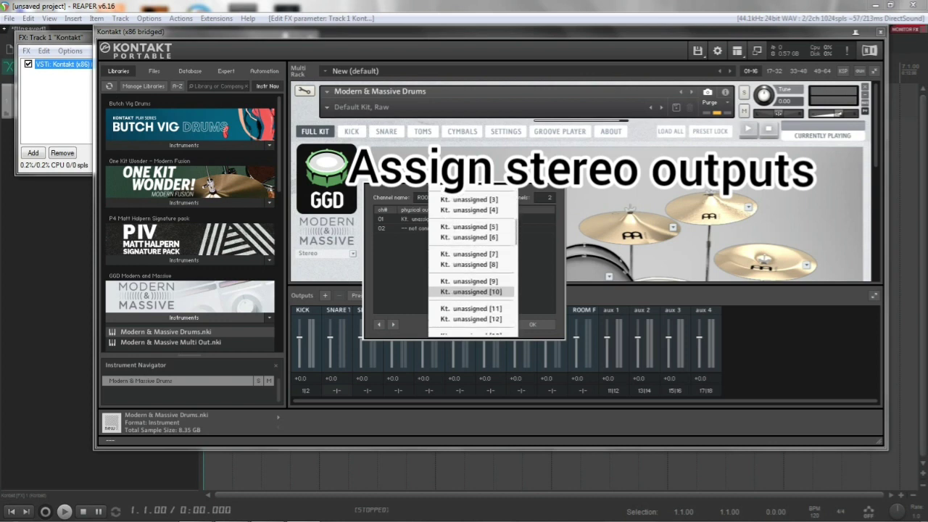
{"action": "left_click", "coordinate": [471, 291]}
{"action": "left_click", "coordinate": [532, 324]}
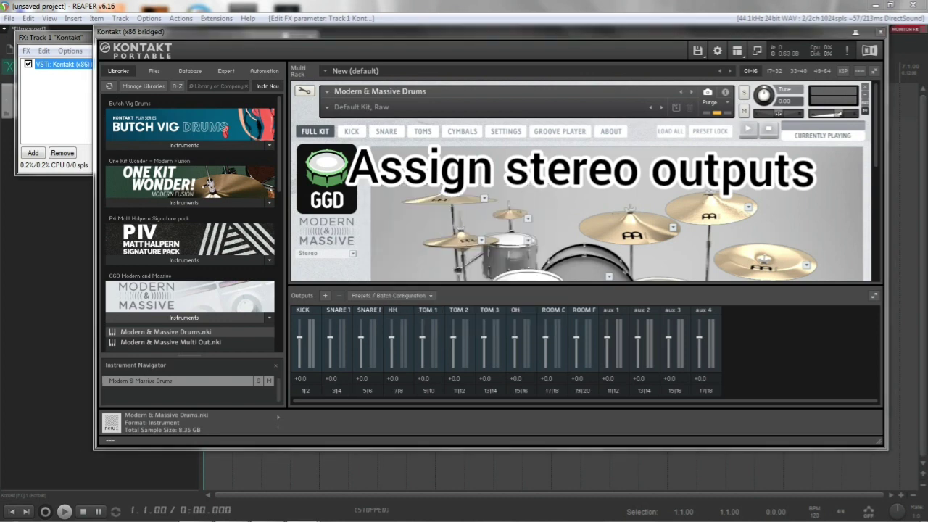
Acknowledge Kontakt's reopen notice and save the multi as MODERN AND MASSIVE MULTI OUT
{"action": "mouse_move", "coordinate": [302, 510]}
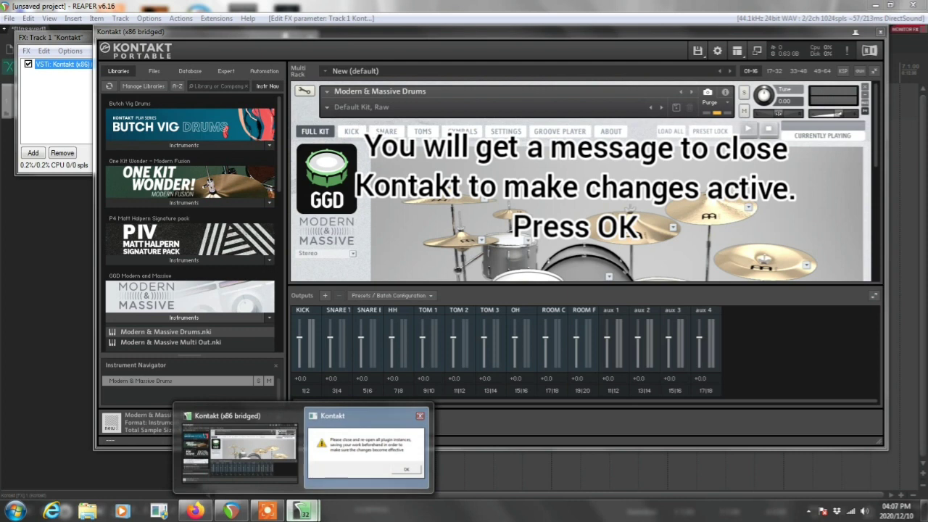
{"action": "left_click", "coordinate": [366, 451]}
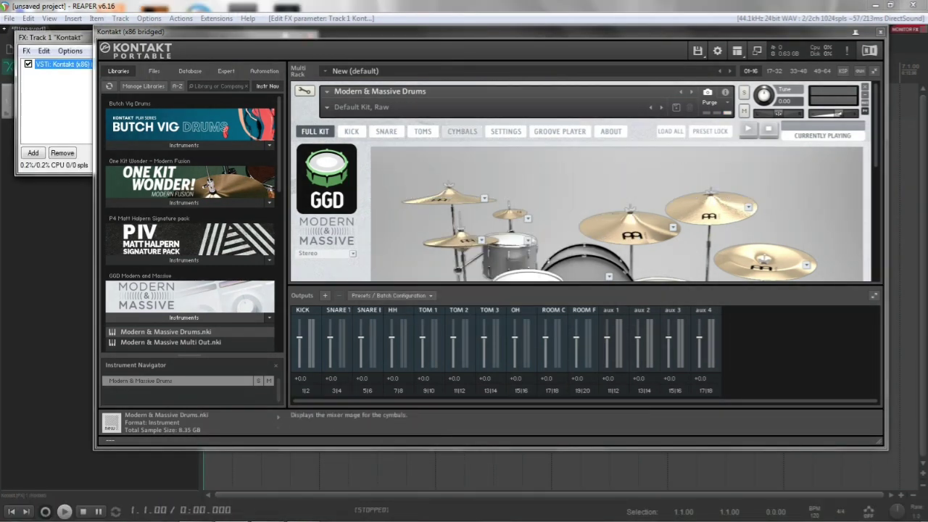
{"action": "left_click", "coordinate": [697, 50]}
{"action": "mouse_move", "coordinate": [714, 140]}
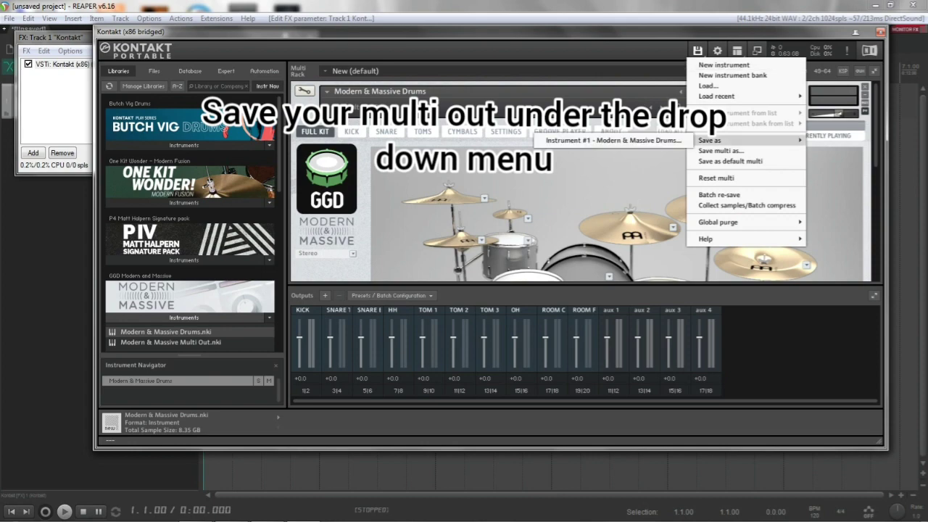
{"action": "left_click", "coordinate": [720, 150]}
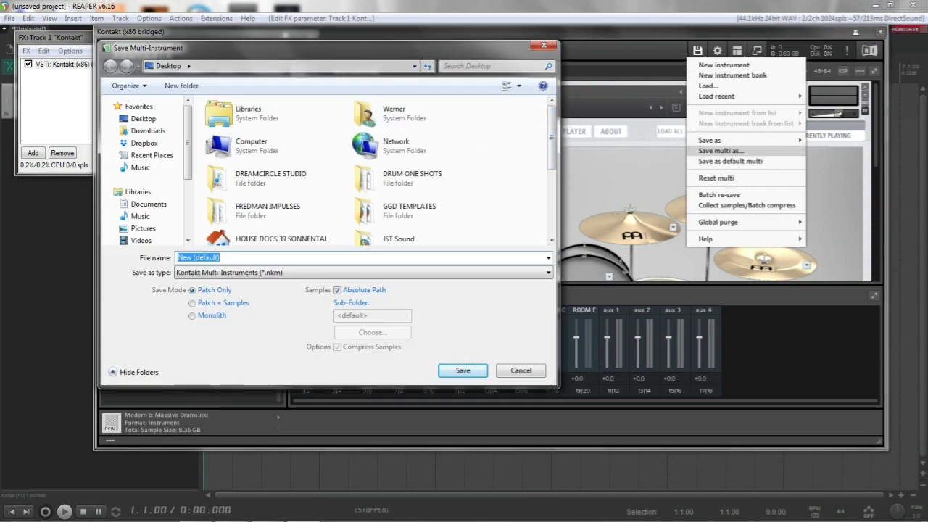
{"action": "type", "text": "MODERN AND "}
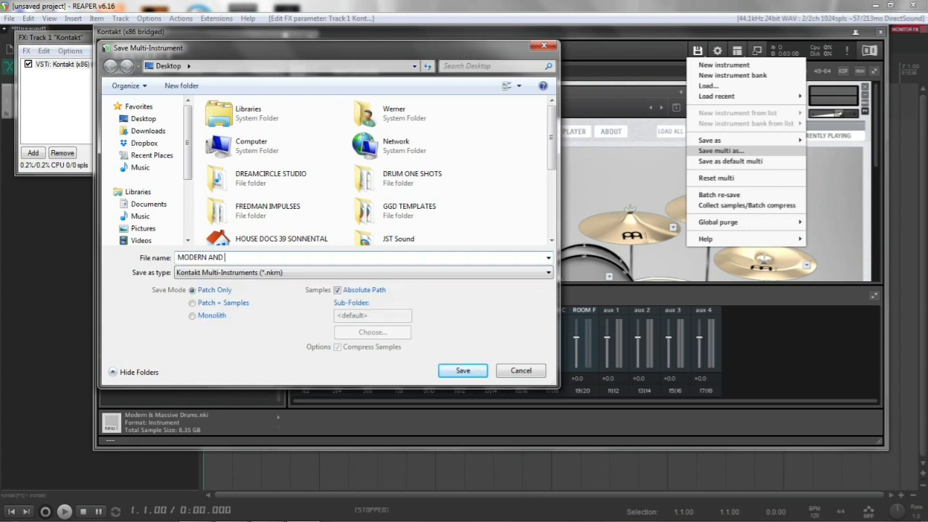
{"action": "type", "text": "MASSIVE MULTI OUT"}
{"action": "left_click", "coordinate": [474, 369]}
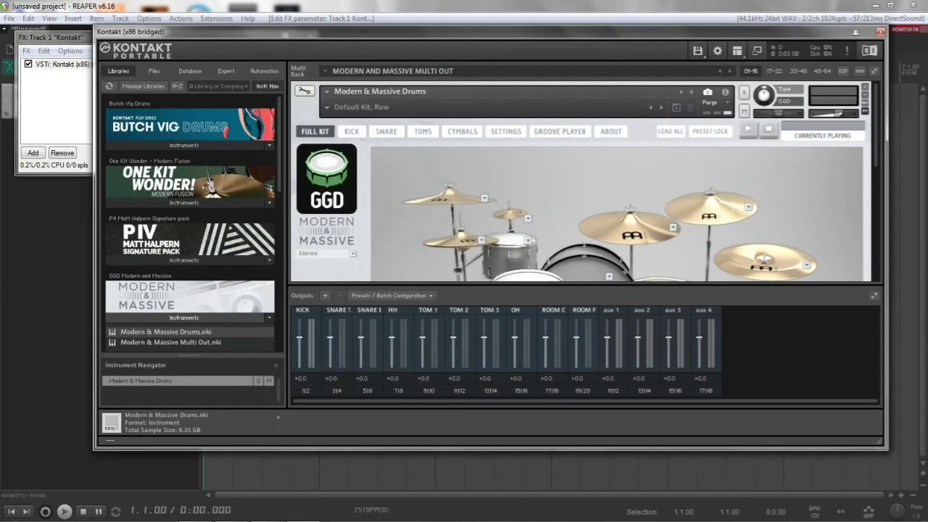
Remove the Kontakt plugin from Track 1's FX chain
{"action": "left_click", "coordinate": [62, 65]}
{"action": "left_click", "coordinate": [57, 105]}
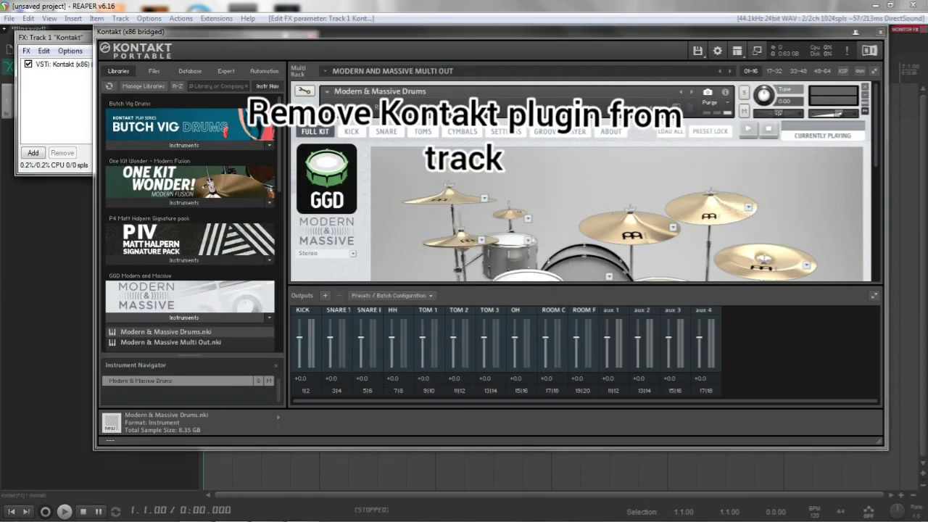
{"action": "left_click", "coordinate": [62, 64]}
{"action": "left_click_drag", "start_coordinate": [62, 38], "coordinate": [51, 43]}
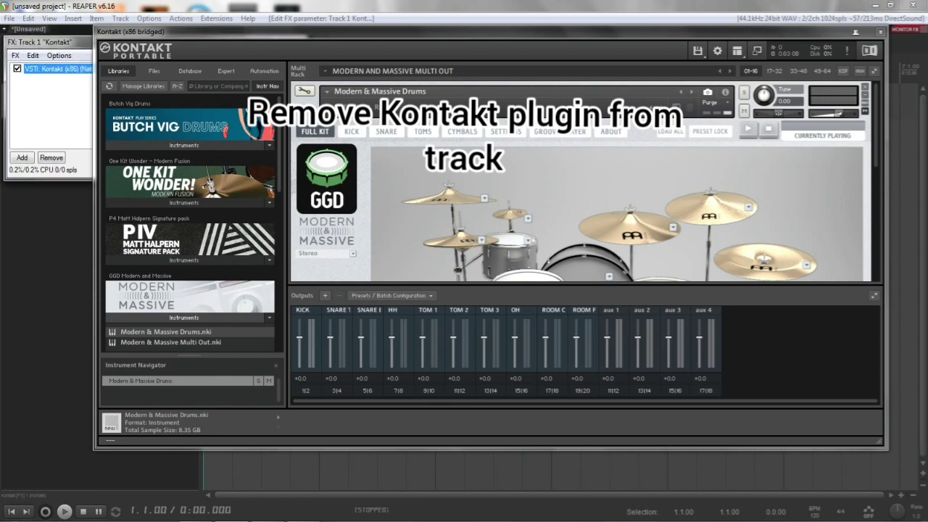
{"action": "left_click", "coordinate": [52, 157]}
Add the VSTi: Kontakt (x86) instrument with 64 outputs to Track 1
{"action": "left_click", "coordinate": [21, 157]}
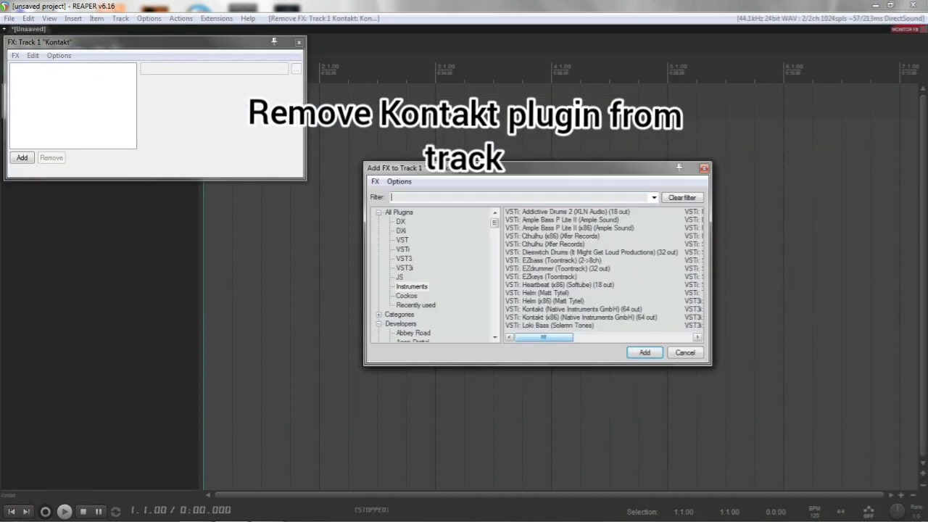
{"action": "left_click", "coordinate": [581, 317]}
{"action": "left_click", "coordinate": [644, 352]}
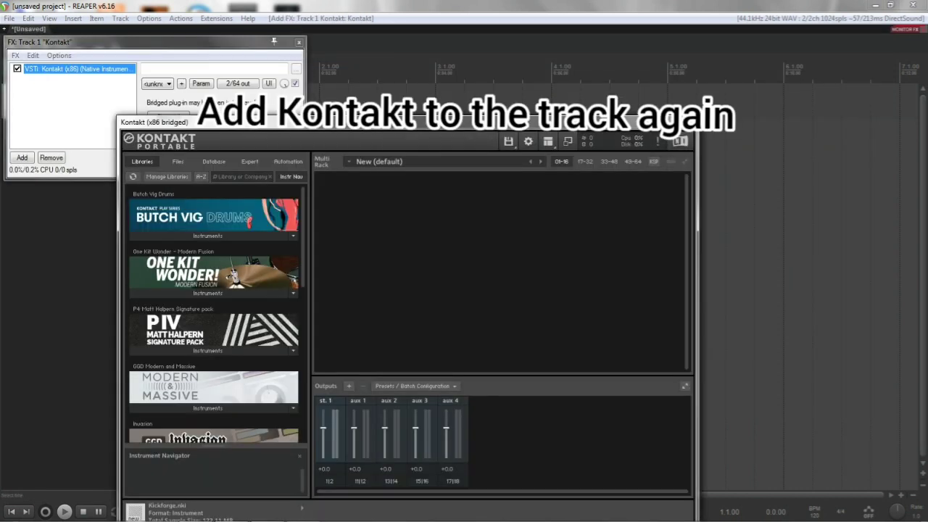
Load the recently saved MODERN AND MASSIVE MULTI OUT multi and agree to replace the current multi
{"action": "left_click", "coordinate": [509, 141]}
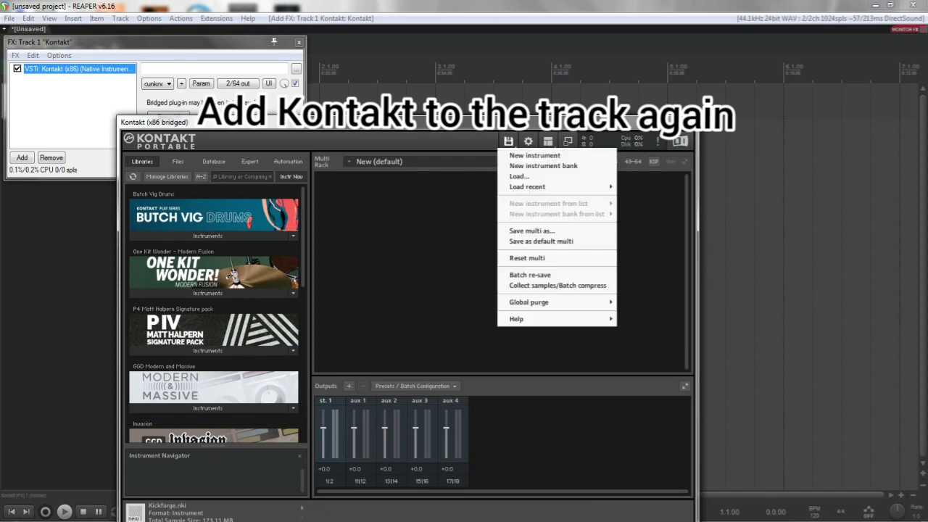
{"action": "mouse_move", "coordinate": [527, 187]}
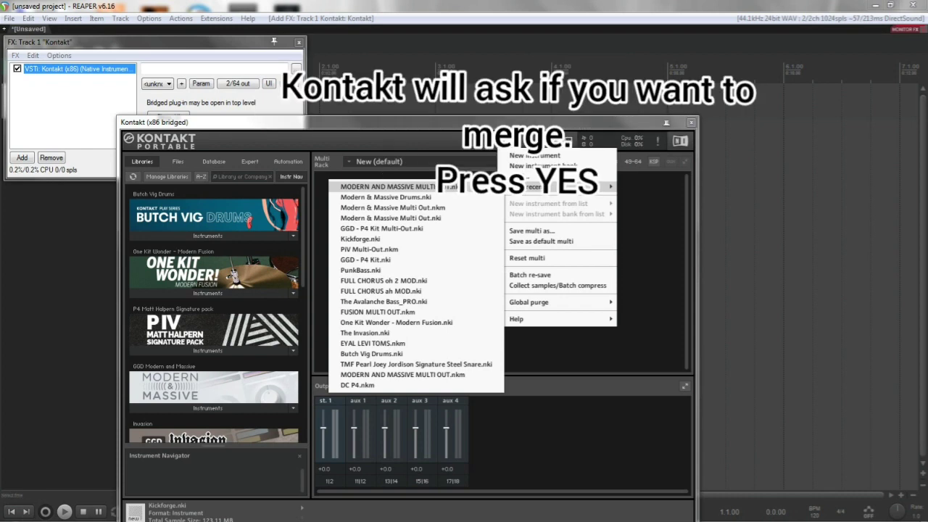
{"action": "key", "text": "super"}
{"action": "left_click", "coordinate": [301, 511]}
{"action": "mouse_move", "coordinate": [366, 443]}
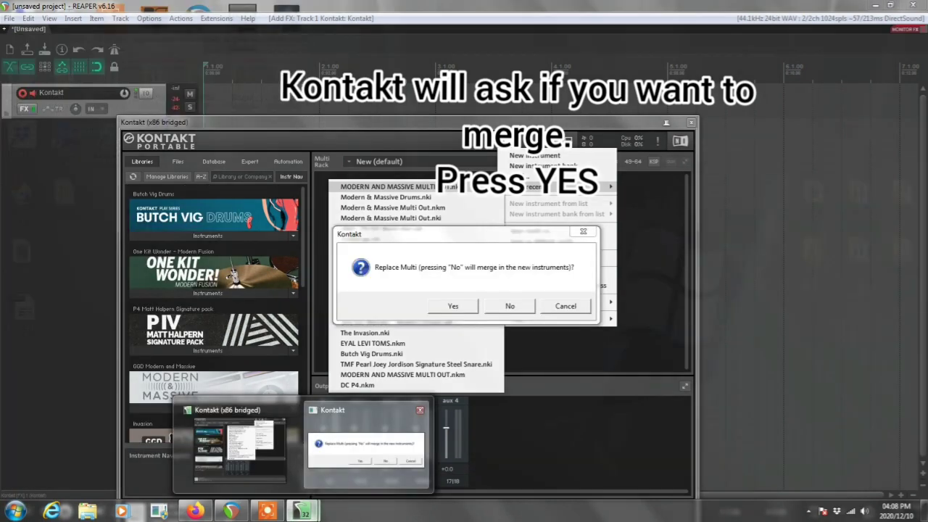
{"action": "left_click", "coordinate": [365, 444]}
{"action": "left_click", "coordinate": [453, 306]}
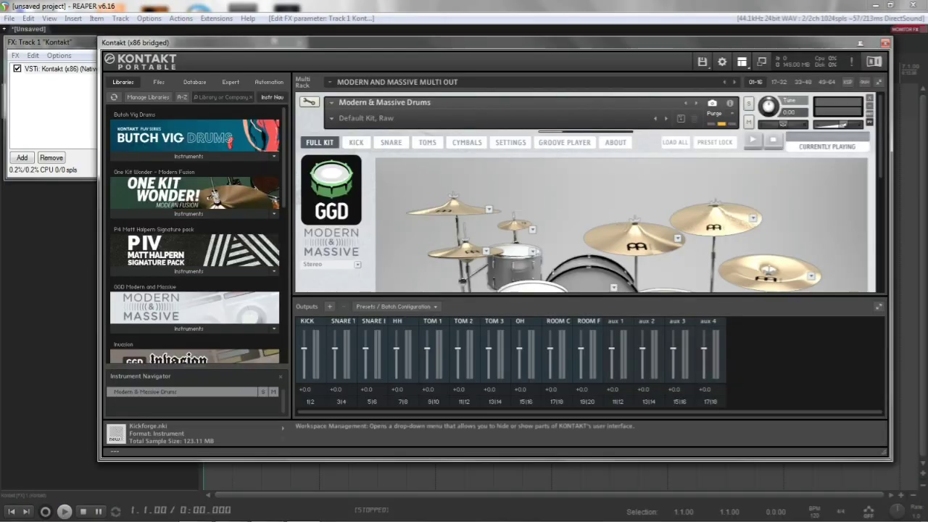
Reduce Kontakt to its compact instrument view and route the kick's OH LDC and OH SDC channels to the OH output
{"action": "left_click", "coordinate": [754, 66]}
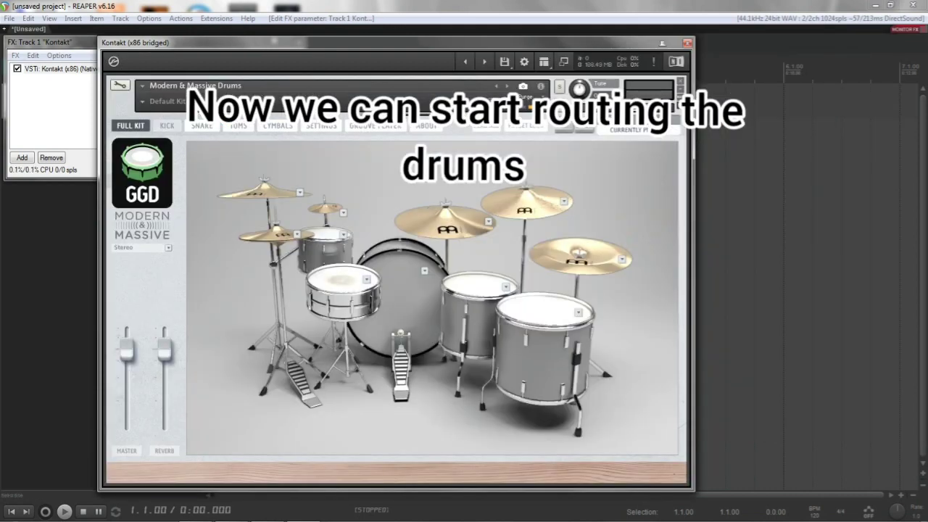
{"action": "left_click", "coordinate": [166, 125]}
{"action": "left_click", "coordinate": [317, 440]}
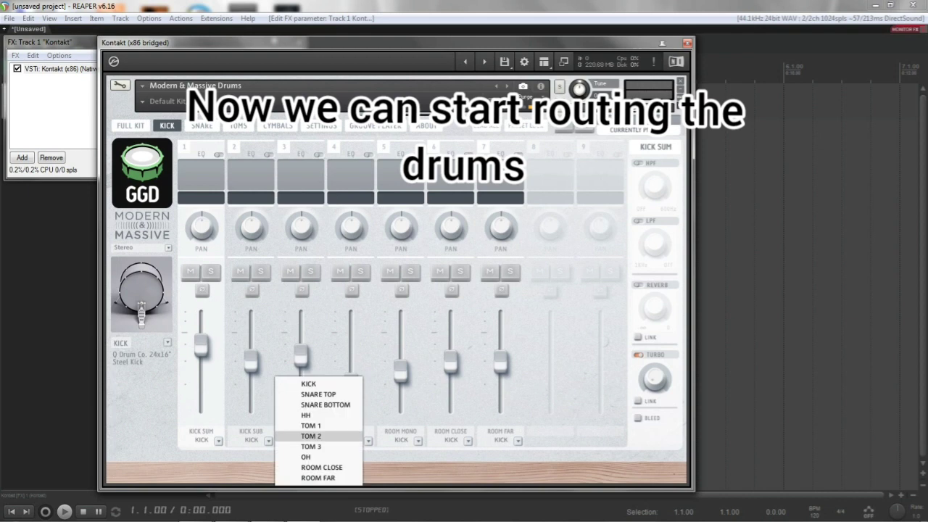
{"action": "left_click", "coordinate": [311, 457]}
{"action": "left_click", "coordinate": [368, 441]}
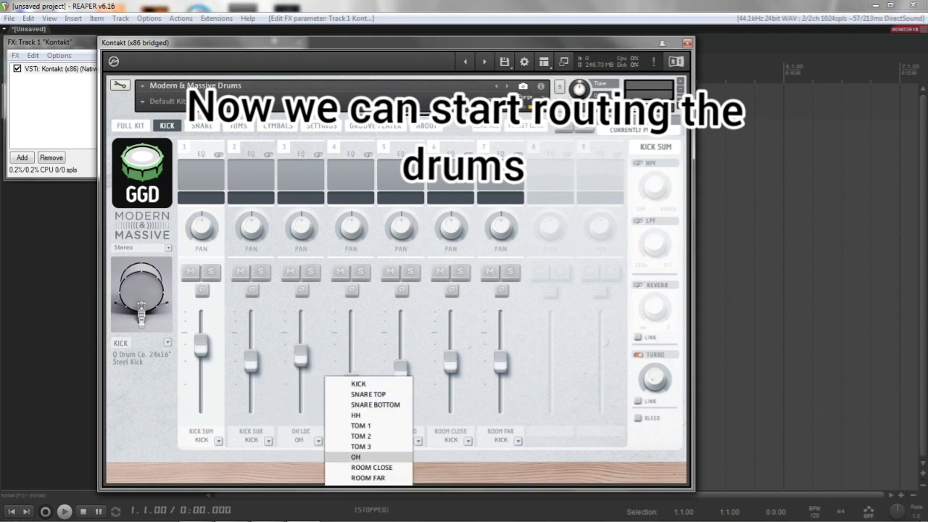
{"action": "left_click", "coordinate": [355, 457]}
Route the kick's ROOM MONO and ROOM CLOSE channels to ROOM CLOSE, and its ROOM FAR channel to ROOM FAR
{"action": "left_click", "coordinate": [418, 441]}
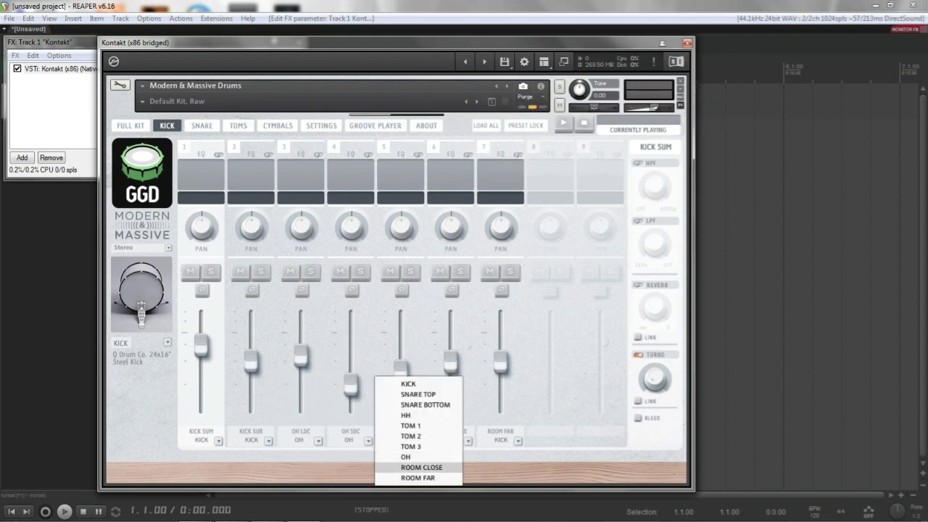
{"action": "left_click", "coordinate": [420, 467]}
{"action": "left_click", "coordinate": [468, 440]}
{"action": "left_click", "coordinate": [471, 467]}
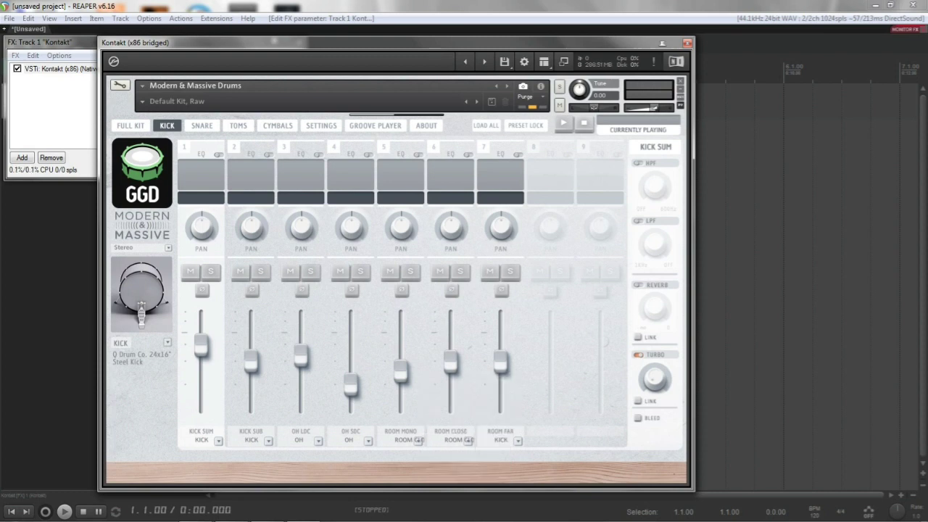
{"action": "left_click", "coordinate": [517, 441]}
{"action": "left_click", "coordinate": [507, 476]}
Route the snare's SNARE TOP channel to the SNARE TOP output and its SNARE BOTTOM channel to SNARE BOTTOM
{"action": "left_click", "coordinate": [201, 126]}
{"action": "left_click", "coordinate": [218, 441]}
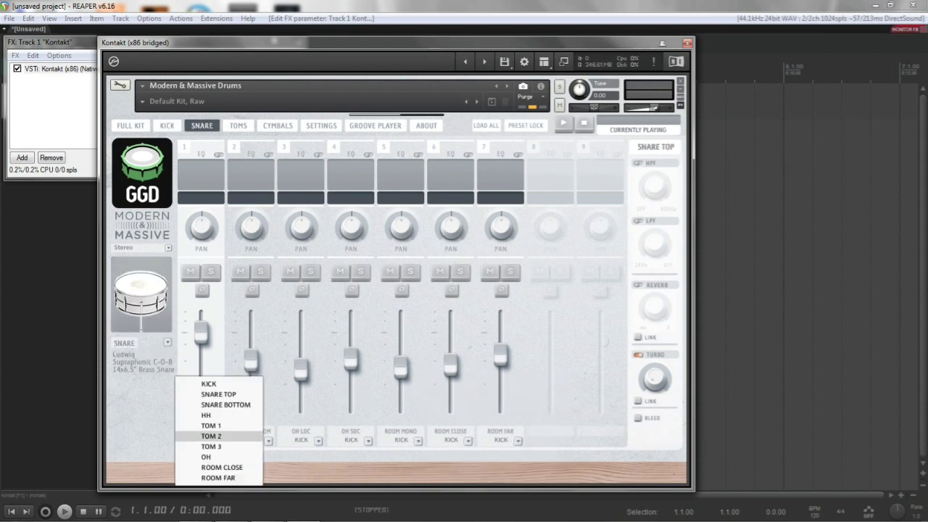
{"action": "left_click", "coordinate": [217, 393]}
{"action": "left_click", "coordinate": [267, 441]}
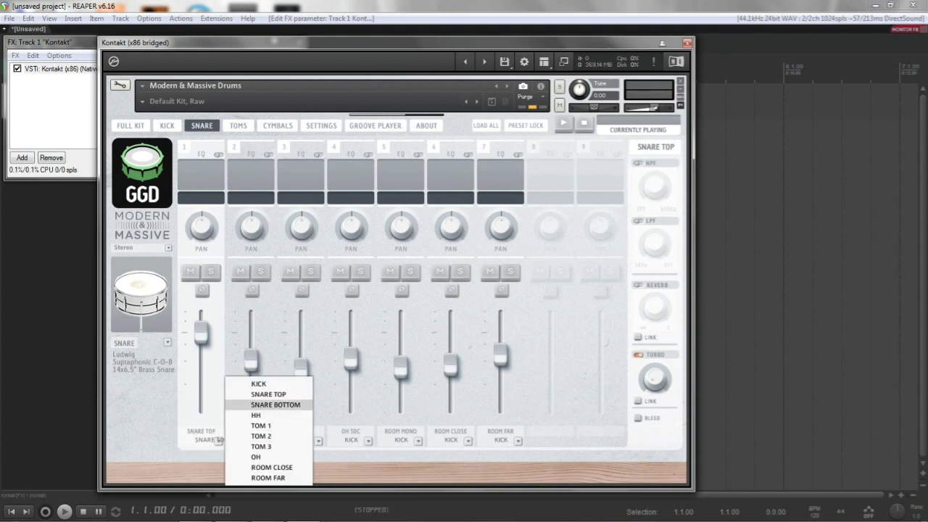
{"action": "left_click", "coordinate": [275, 404]}
Route the snare's OH LDC and OH SDC channels to the OH output
{"action": "left_click", "coordinate": [317, 441]}
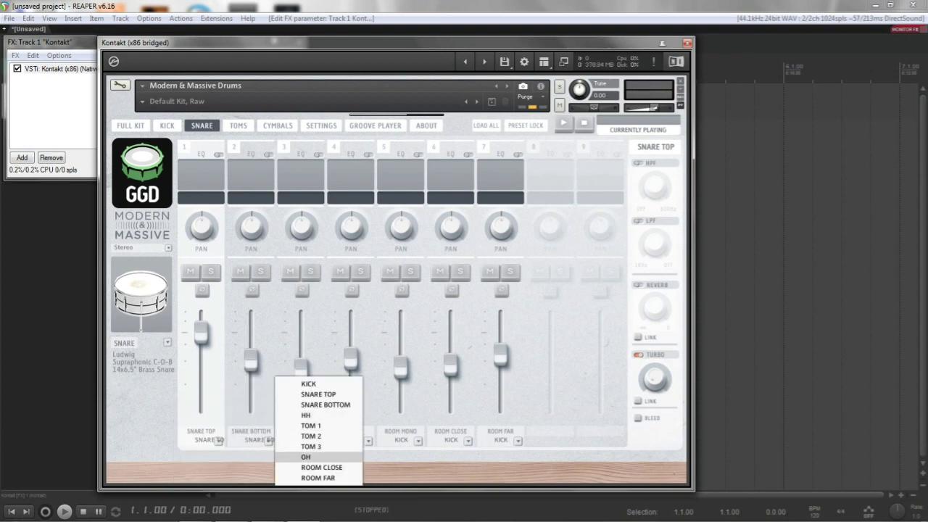
{"action": "left_click", "coordinate": [306, 456]}
{"action": "left_click", "coordinate": [368, 441]}
{"action": "left_click", "coordinate": [355, 456]}
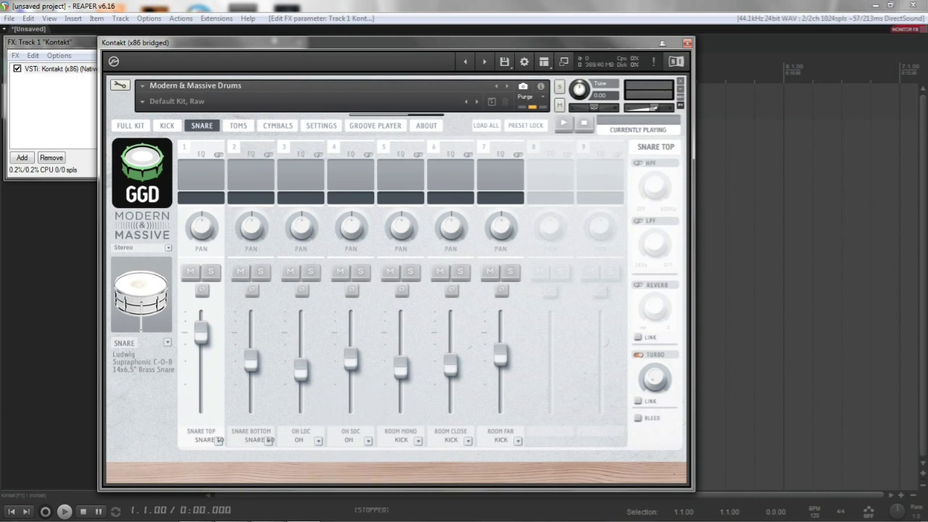
Route the snare's ROOM MONO and ROOM CLOSE channels to ROOM CLOSE, and its ROOM FAR channel to ROOM FAR
{"action": "left_click", "coordinate": [418, 440]}
{"action": "left_click", "coordinate": [402, 467]}
{"action": "left_click", "coordinate": [467, 441]}
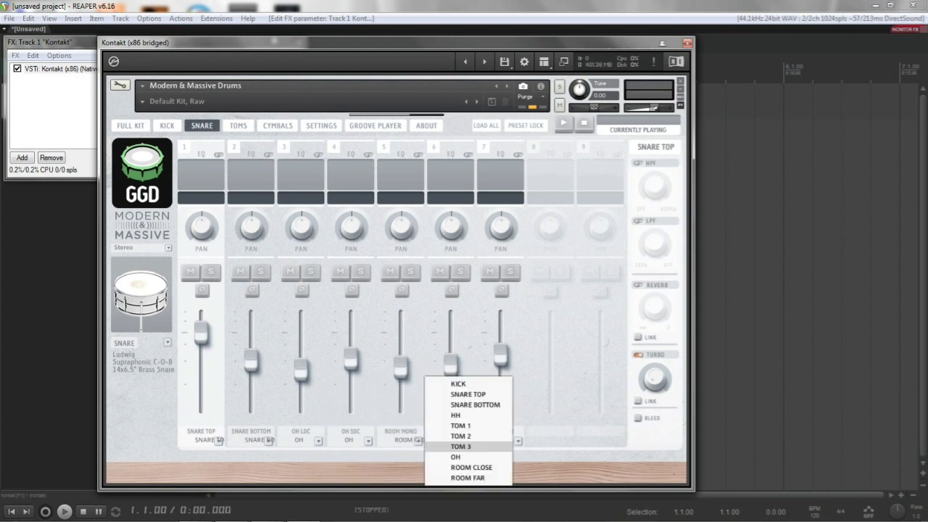
{"action": "left_click", "coordinate": [445, 464]}
{"action": "left_click", "coordinate": [517, 440]}
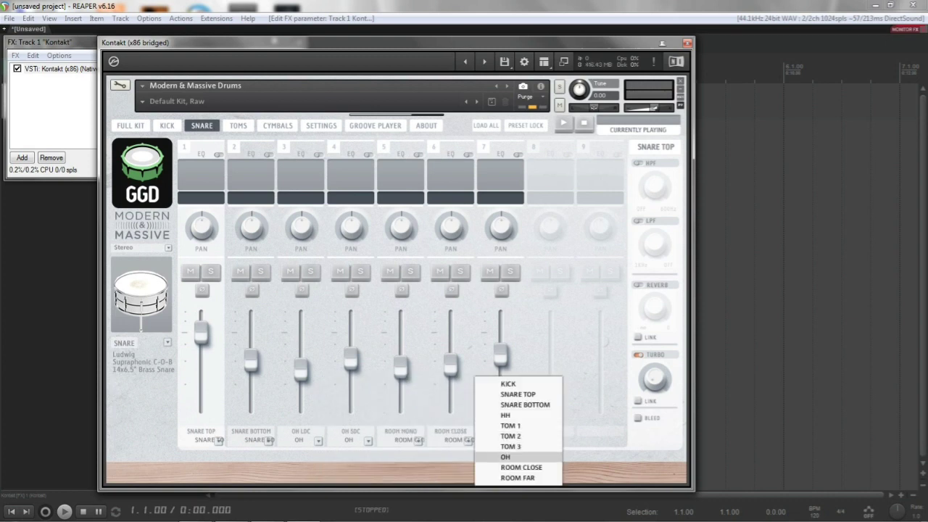
{"action": "left_click", "coordinate": [507, 478]}
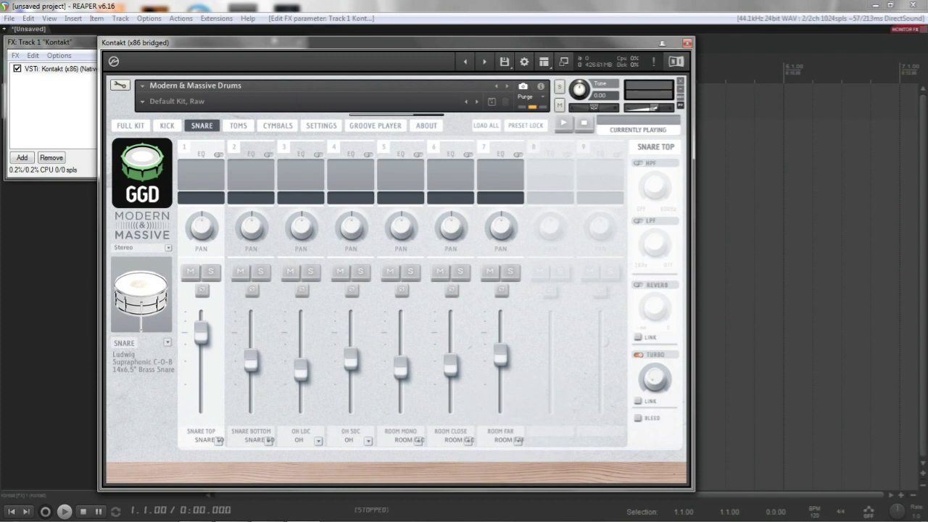
Route the RACK TOM channel to TOM 1, FLOOR TOM 1 to TOM 2, and FLOOR TOM 2 to TOM 3
{"action": "left_click", "coordinate": [238, 125]}
{"action": "left_click", "coordinate": [217, 440]}
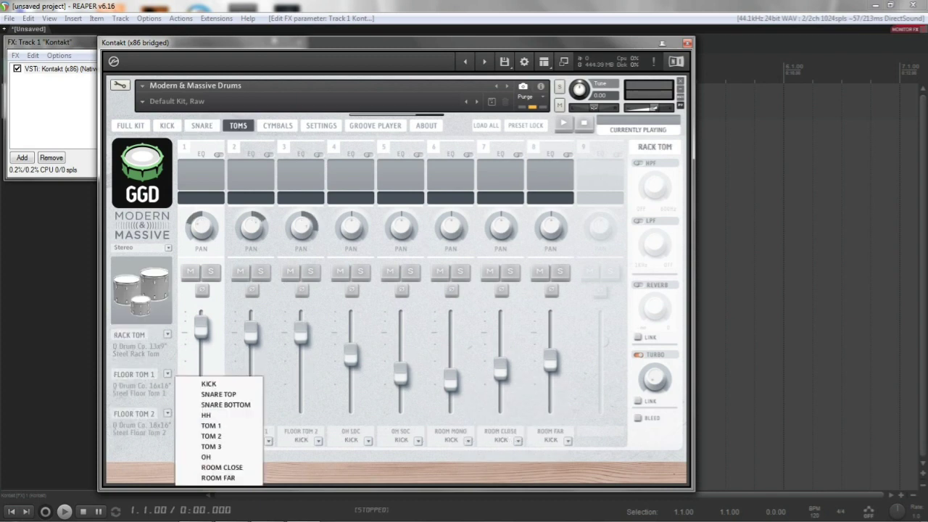
{"action": "left_click", "coordinate": [210, 426]}
{"action": "left_click", "coordinate": [267, 441]}
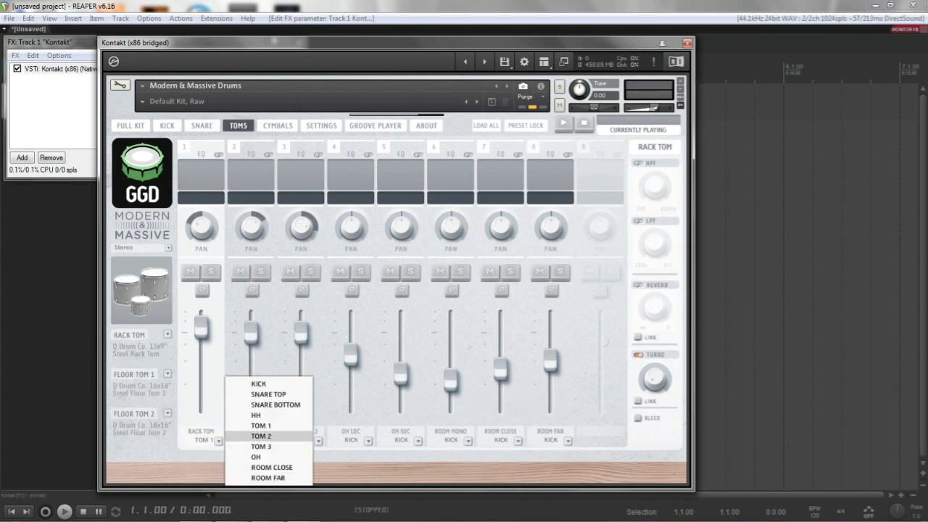
{"action": "left_click", "coordinate": [261, 435]}
{"action": "left_click", "coordinate": [317, 441]}
{"action": "left_click", "coordinate": [311, 446]}
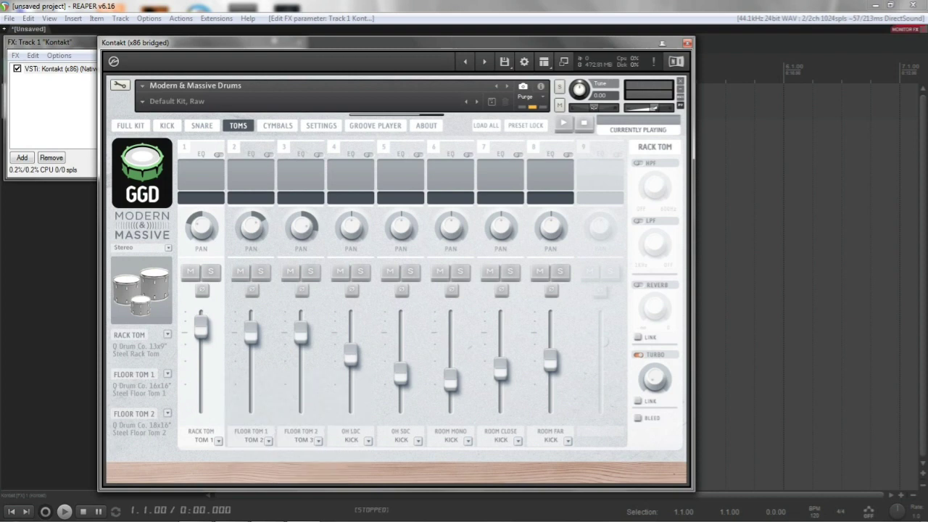
Route the toms' OH LDC and OH SDC channels to the OH output
{"action": "left_click", "coordinate": [368, 441]}
{"action": "left_click", "coordinate": [362, 457]}
{"action": "left_click", "coordinate": [418, 440]}
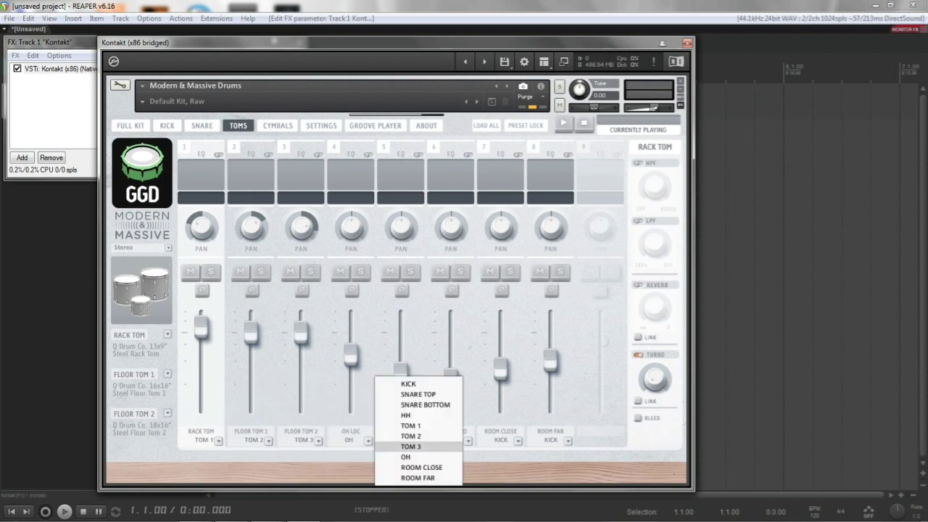
{"action": "left_click", "coordinate": [417, 456]}
Route the toms' ROOM MONO and ROOM CLOSE channels to ROOM CLOSE, and their ROOM FAR channel to ROOM FAR
{"action": "left_click", "coordinate": [468, 440]}
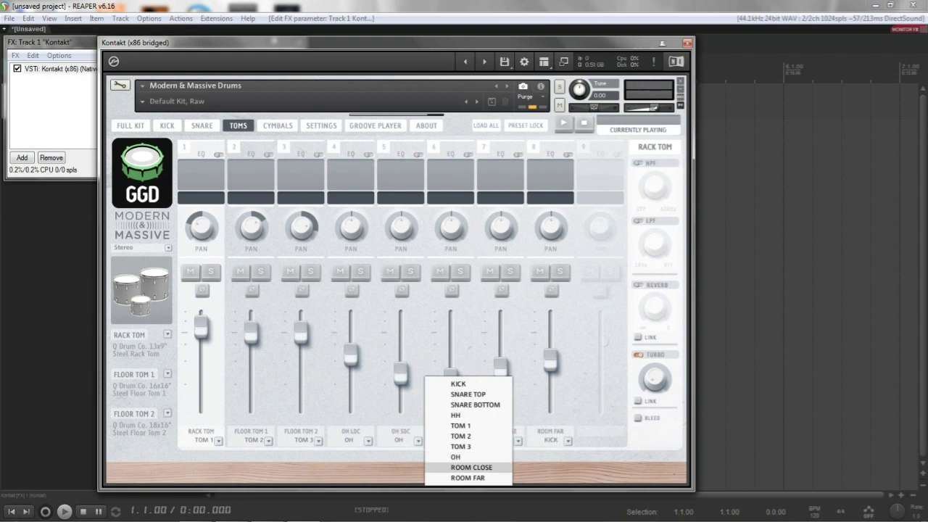
{"action": "left_click", "coordinate": [467, 467]}
{"action": "left_click", "coordinate": [518, 441]}
{"action": "left_click", "coordinate": [518, 466]}
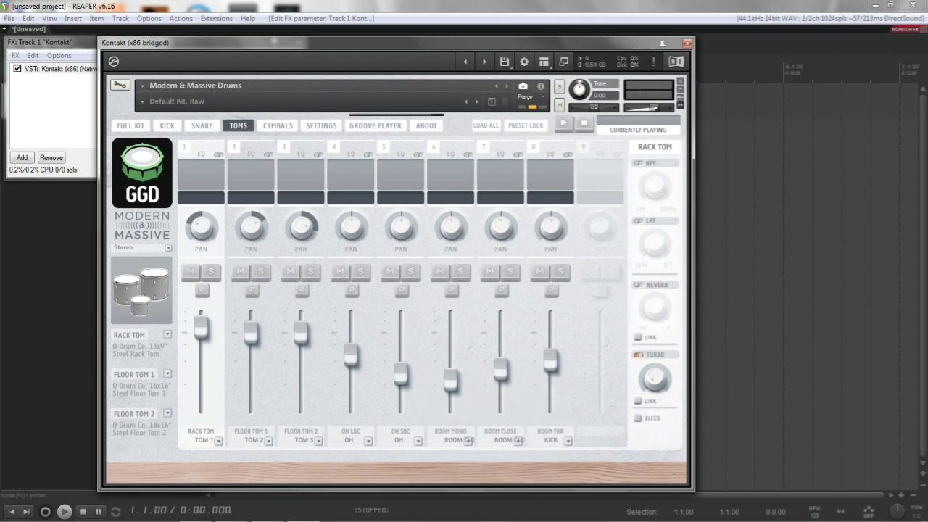
{"action": "left_click", "coordinate": [567, 441]}
{"action": "left_click", "coordinate": [568, 478]}
Route the cymbals' HATS channel to the HH output and the RIDE channel to OH
{"action": "left_click", "coordinate": [278, 125]}
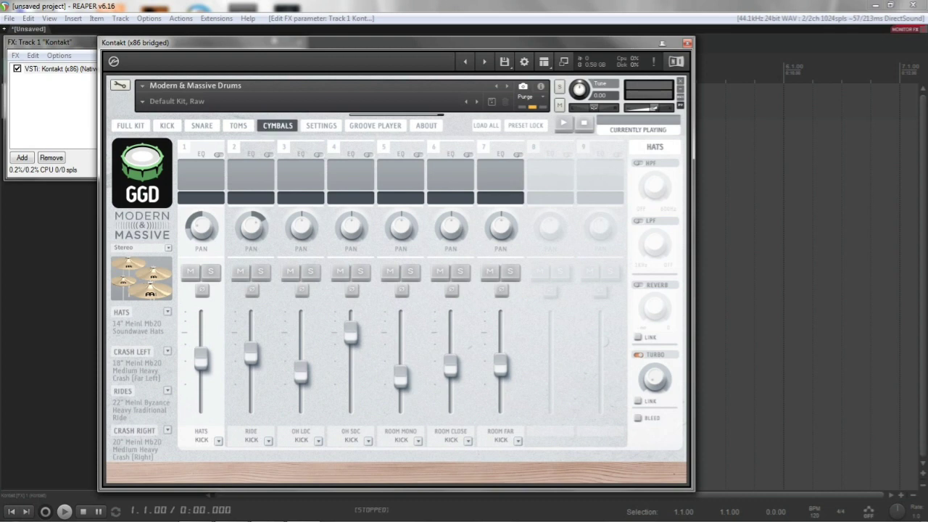
{"action": "left_click", "coordinate": [218, 440]}
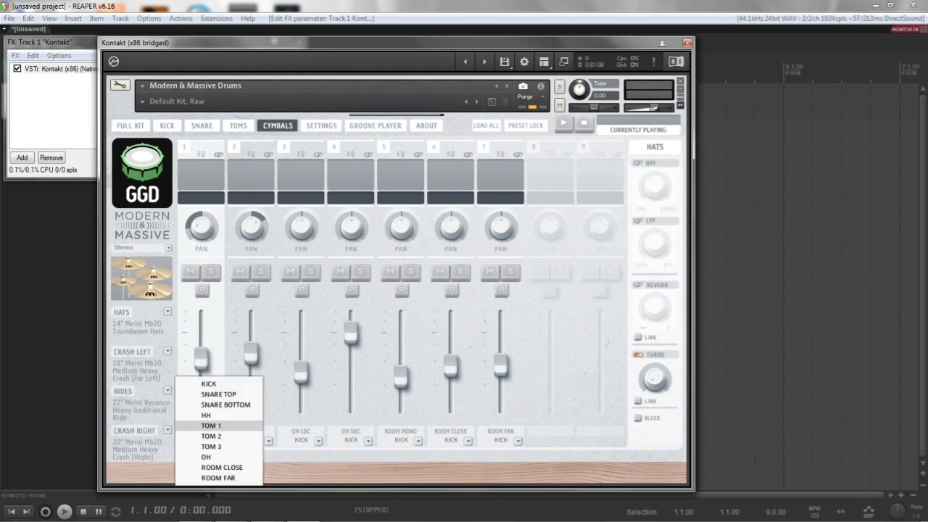
{"action": "left_click", "coordinate": [206, 414]}
{"action": "left_click", "coordinate": [268, 441]}
{"action": "left_click", "coordinate": [255, 456]}
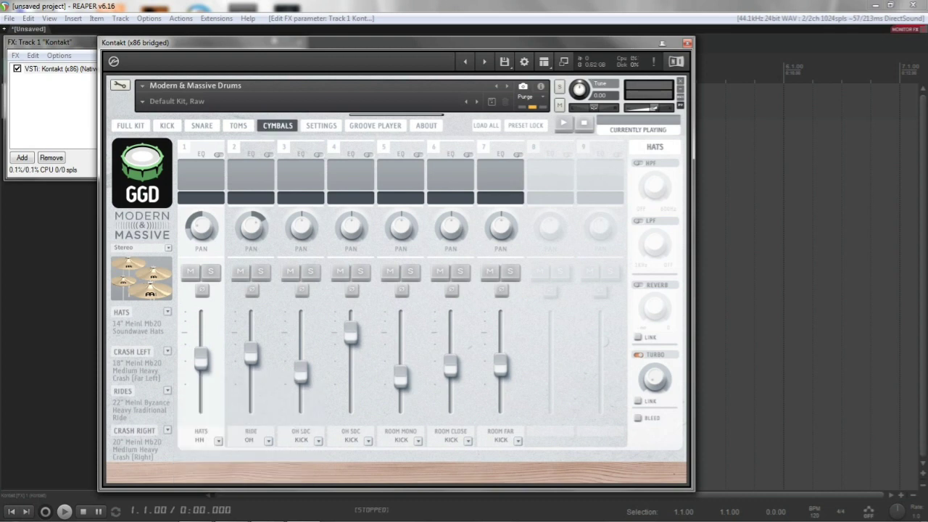
Route the cymbals' OH LDC and OH SDC channels to the OH output
{"action": "left_click", "coordinate": [317, 441]}
{"action": "left_click", "coordinate": [304, 457]}
{"action": "left_click", "coordinate": [367, 440]}
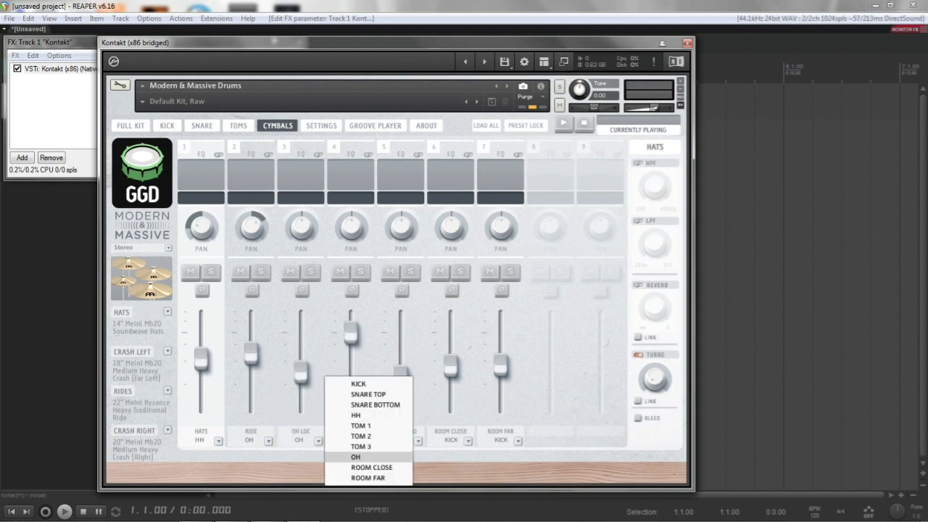
{"action": "left_click", "coordinate": [355, 457]}
Route the cymbals' ROOM MONO and ROOM CLOSE channels to ROOM CLOSE, and their ROOM FAR channel to ROOM FAR
{"action": "left_click", "coordinate": [418, 440]}
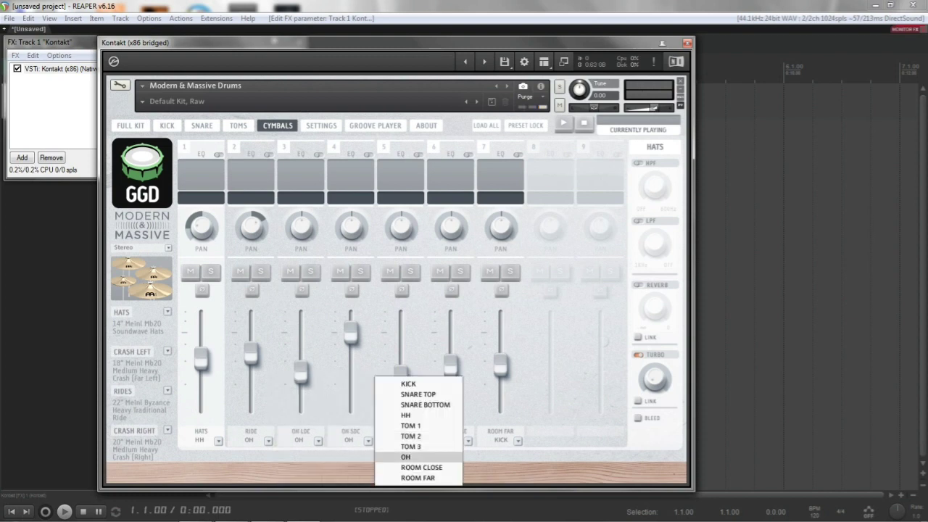
{"action": "left_click", "coordinate": [421, 467]}
{"action": "left_click", "coordinate": [467, 441]}
{"action": "left_click", "coordinate": [471, 467]}
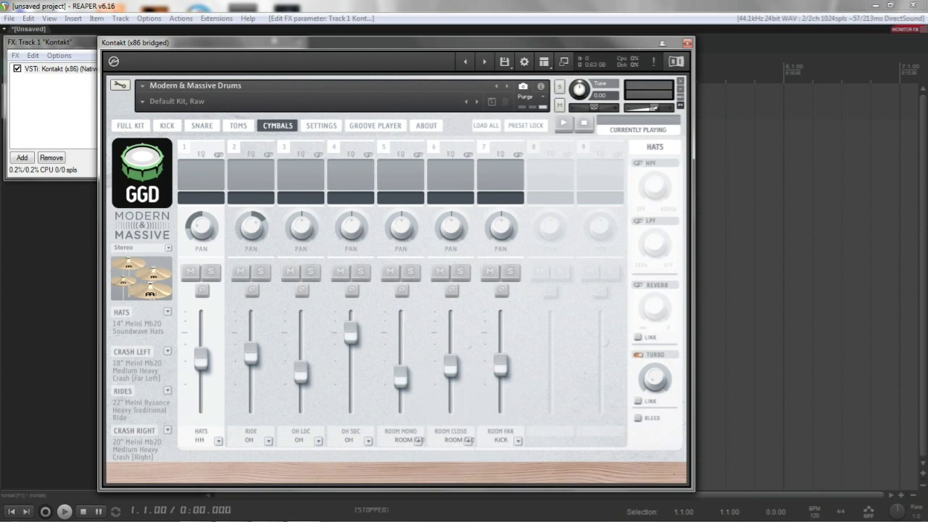
{"action": "left_click", "coordinate": [517, 441]}
{"action": "left_click", "coordinate": [500, 478]}
Return to the full kit view, move the Kontakt windows aside and close the track's FX window
{"action": "left_click", "coordinate": [130, 126]}
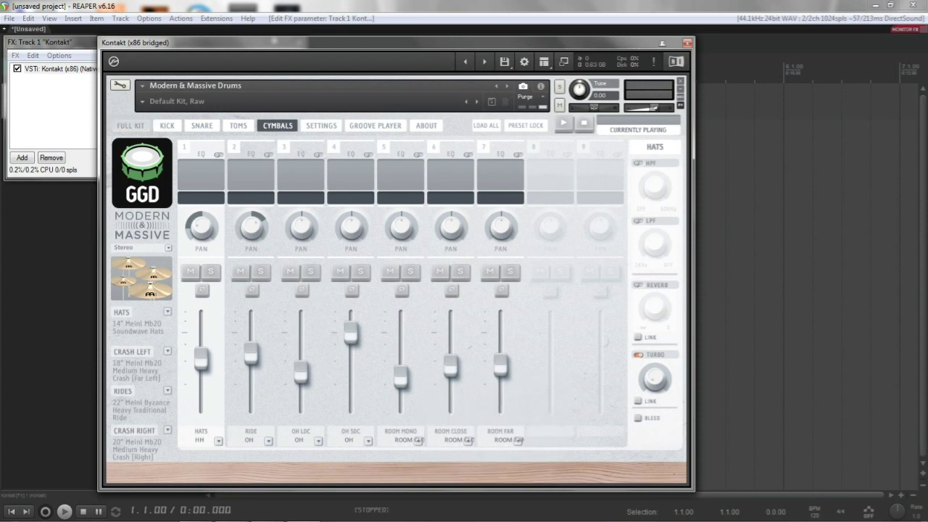
{"action": "left_click_drag", "start_coordinate": [290, 42], "coordinate": [451, 48]}
{"action": "left_click_drag", "start_coordinate": [159, 42], "coordinate": [134, 58]}
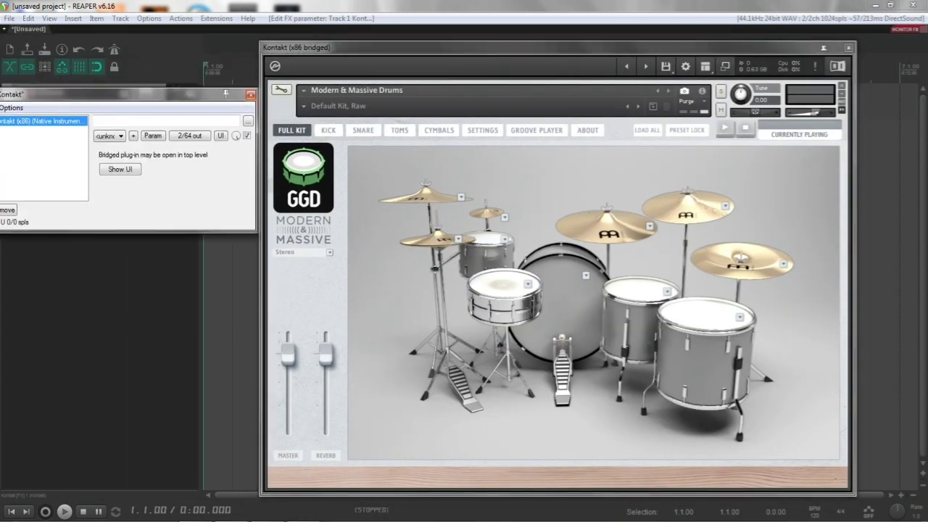
{"action": "left_click", "coordinate": [250, 95]}
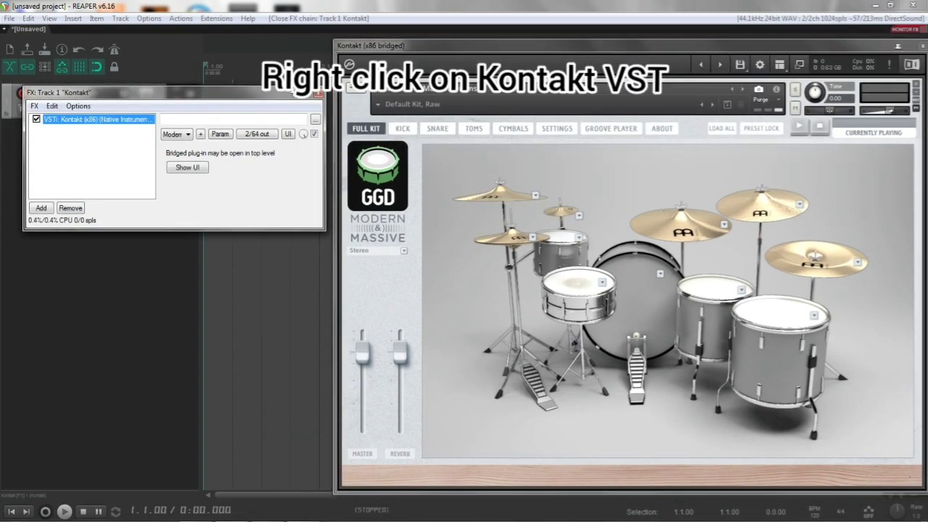
Build multichannel routing for the Kontakt plug-in's output, accept adding the new tracks, and close the FX window
{"action": "right_click", "coordinate": [95, 120]}
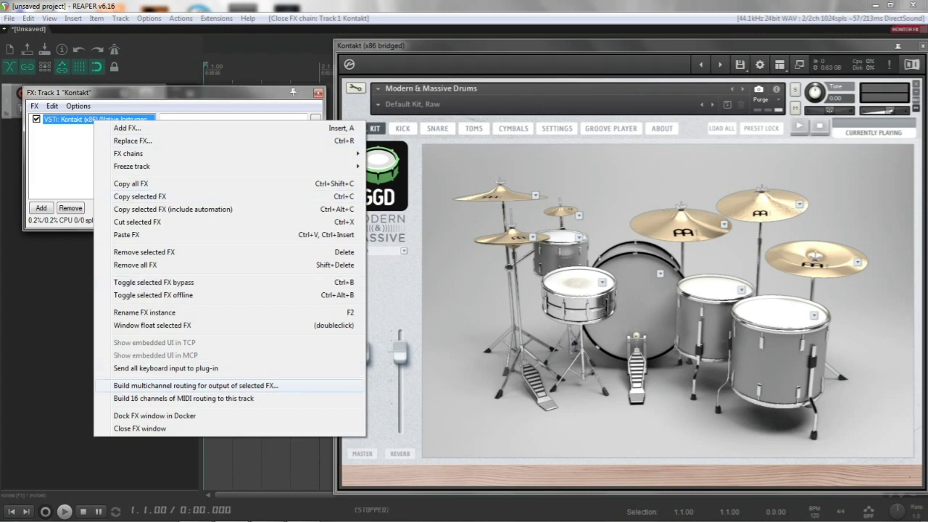
{"action": "left_click", "coordinate": [196, 384]}
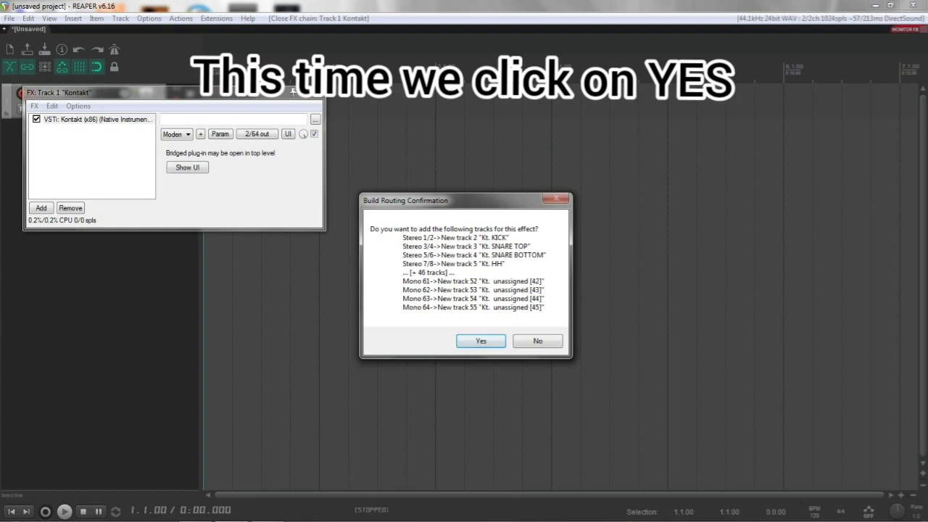
{"action": "key", "text": "Return"}
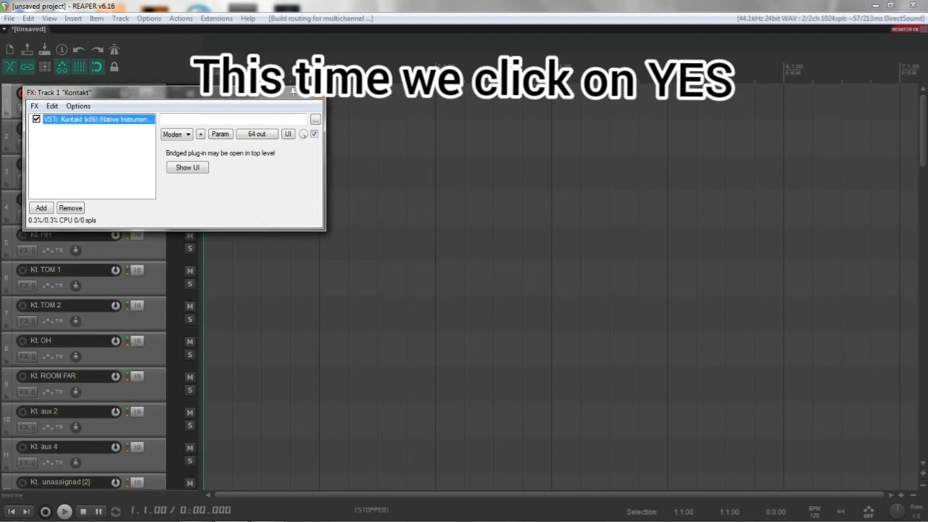
{"action": "left_click", "coordinate": [319, 92]}
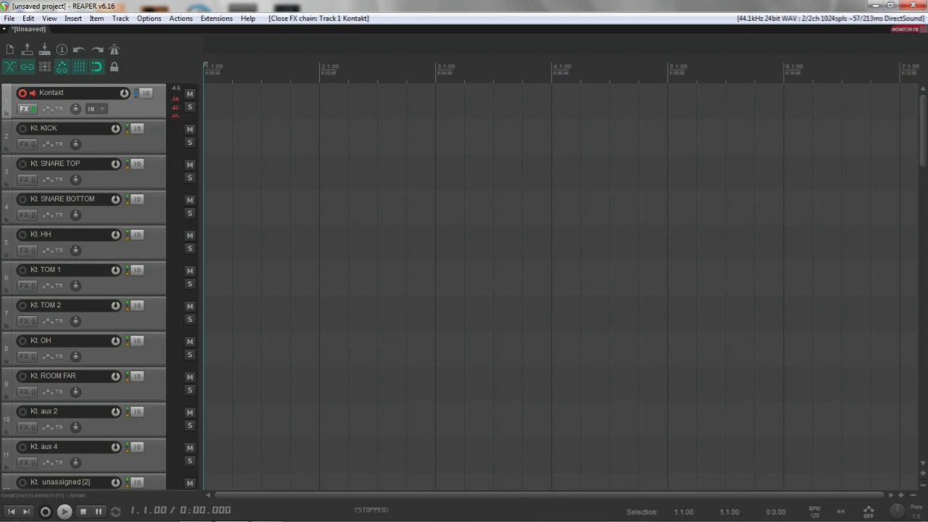
Play Matt-Song1-Pattern07.mid from Song 01 - 97 bpm of the Halpern MIDI Pack in Groove Player and check the meters of the routed tracks
{"action": "left_click", "coordinate": [24, 109]}
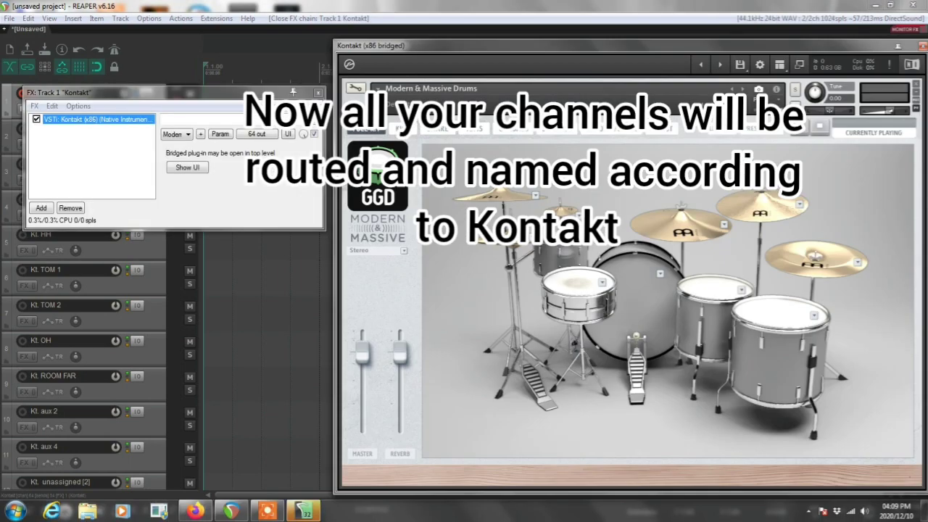
{"action": "left_click", "coordinate": [611, 129]}
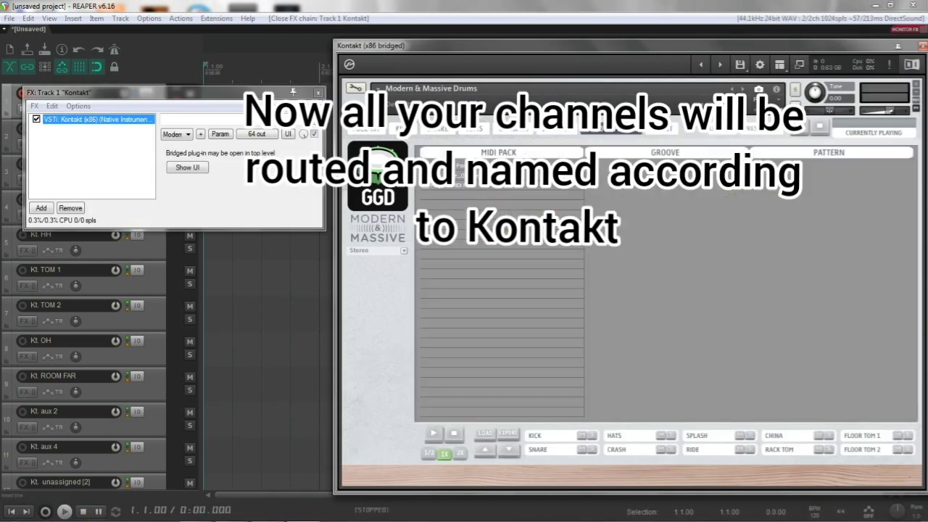
{"action": "left_click", "coordinate": [453, 185]}
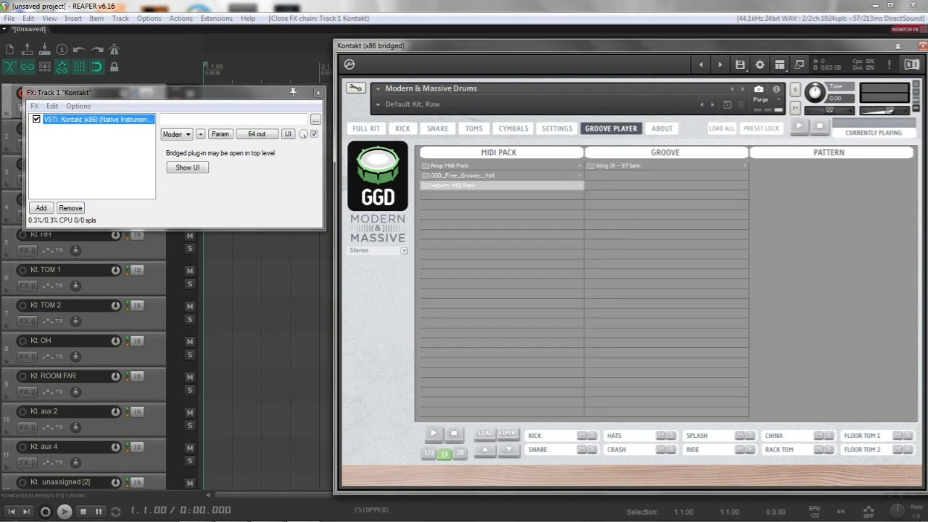
{"action": "left_click", "coordinate": [618, 166]}
{"action": "left_click", "coordinate": [794, 225]}
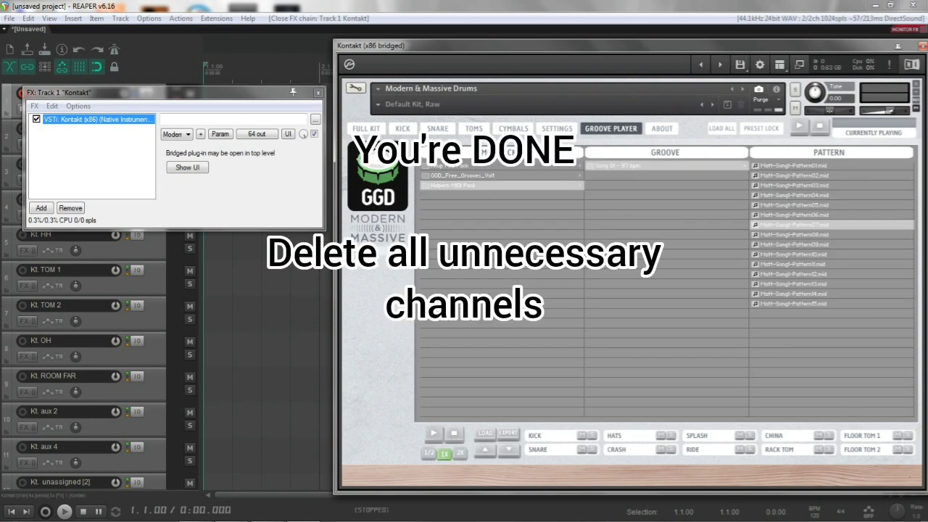
{"action": "left_click", "coordinate": [317, 92]}
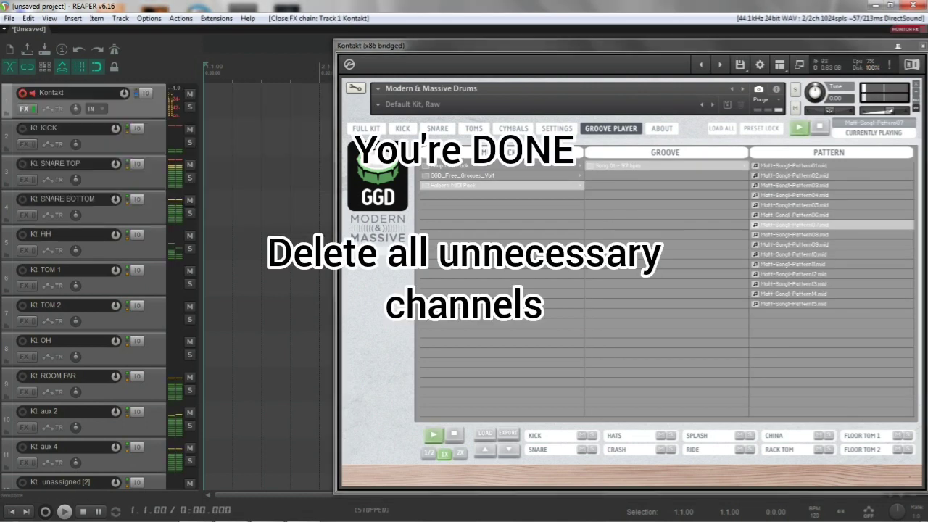
{"action": "scroll", "coordinate": [84, 286], "scroll_direction": "down", "scroll_amount": 5}
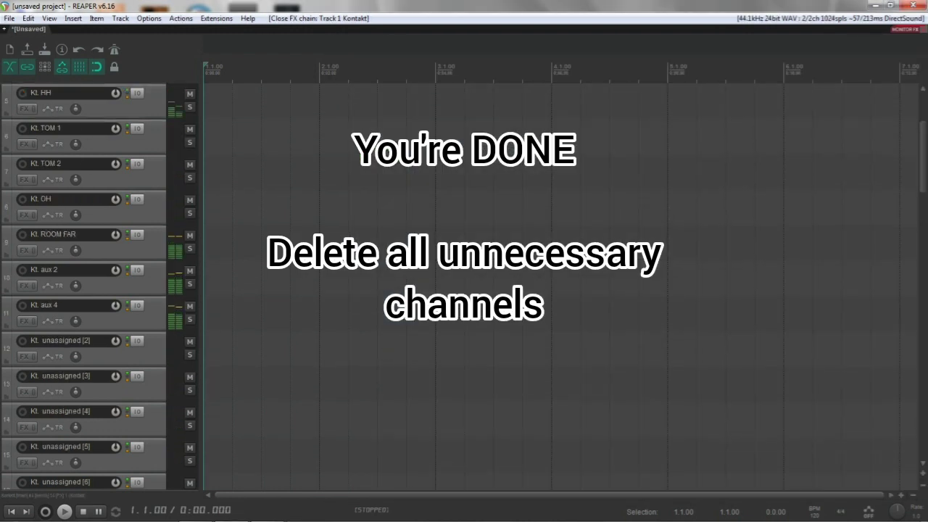